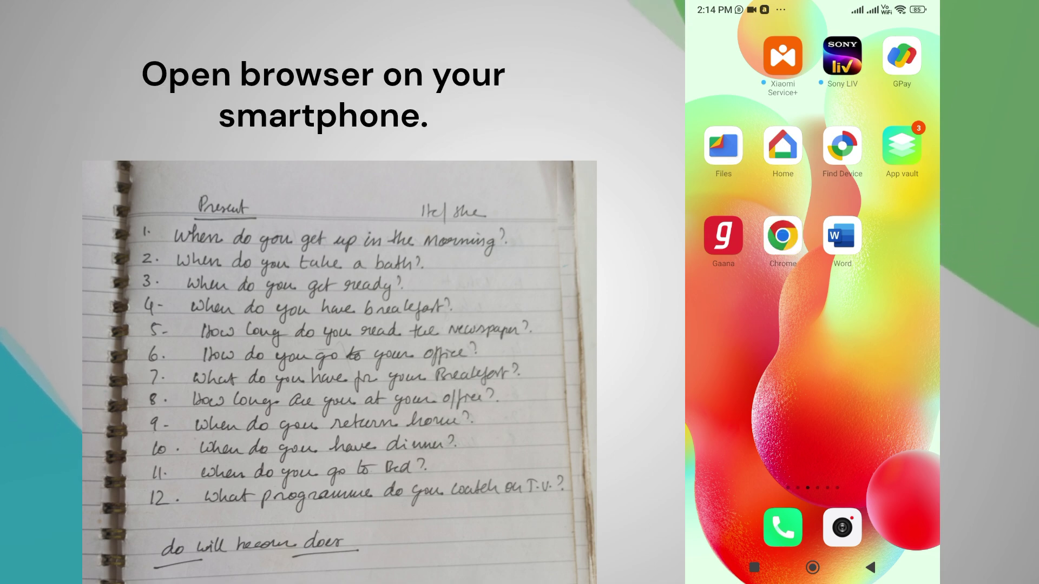
Load ai.updf.com in Chrome and sign in with a Google account, accepting Google's terms
click(783, 236)
click(789, 137)
text(ai)
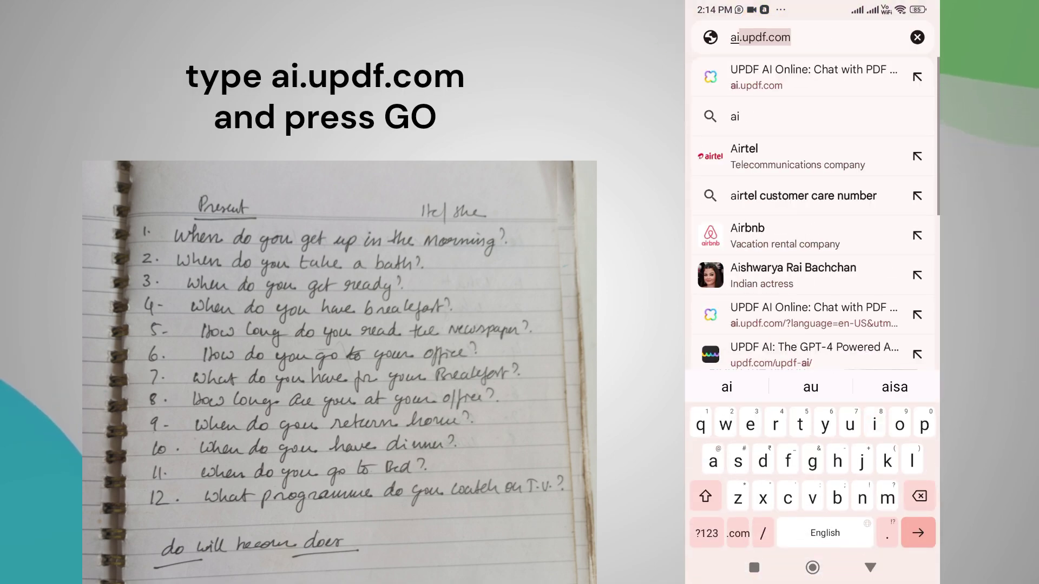
text(.updf)
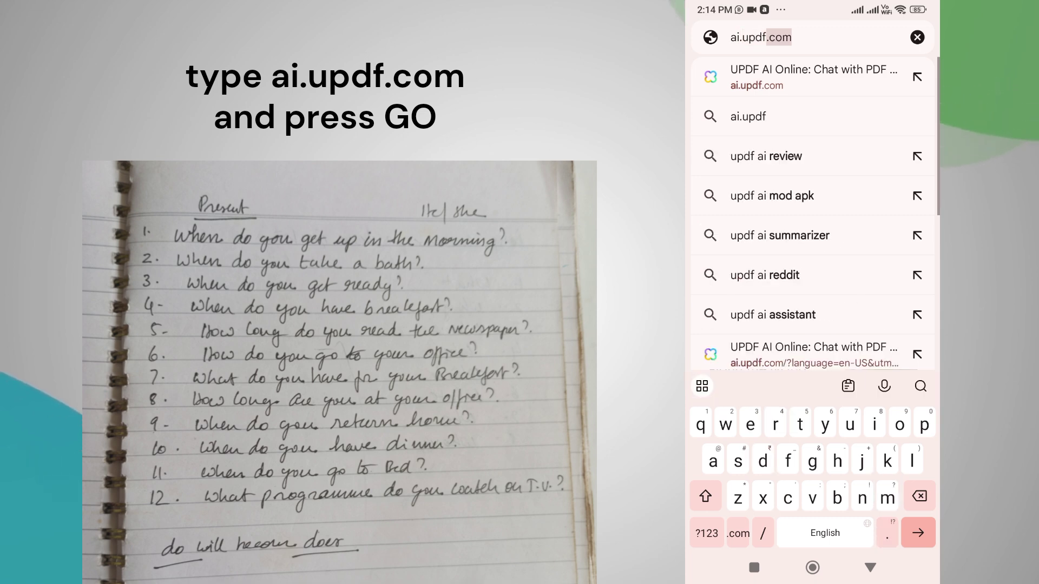
key(Return)
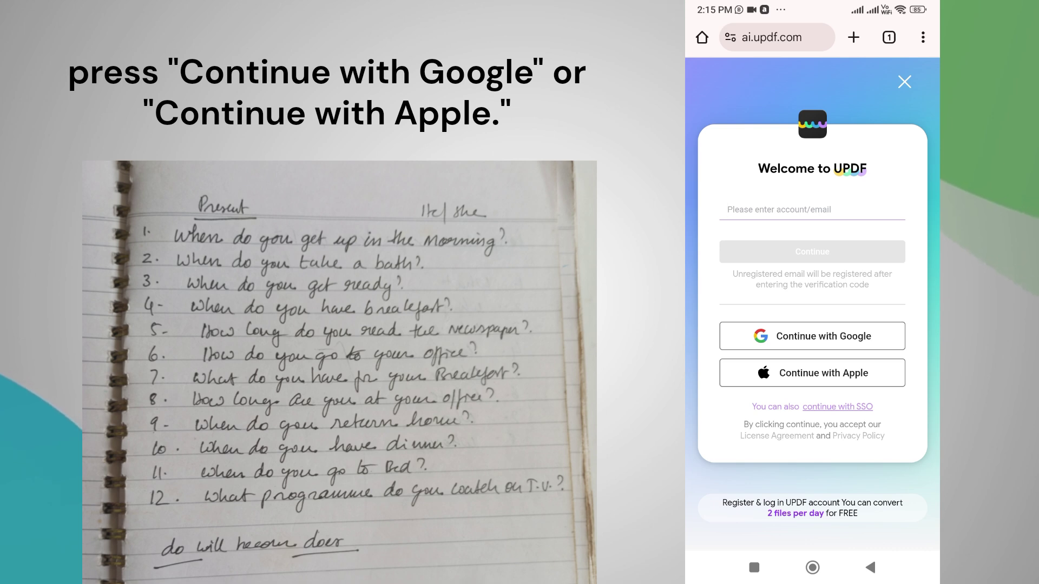
click(812, 337)
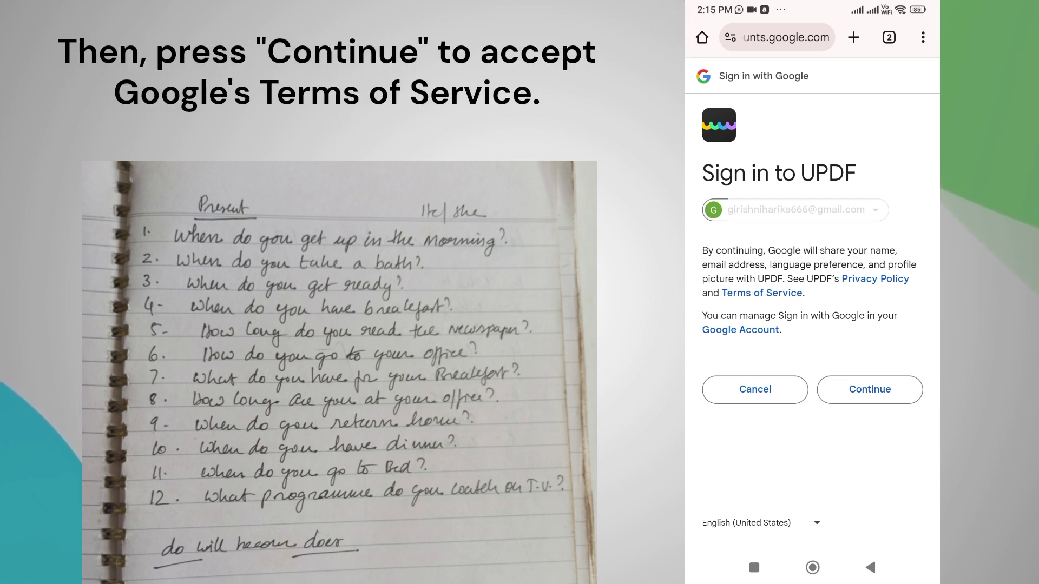
click(870, 389)
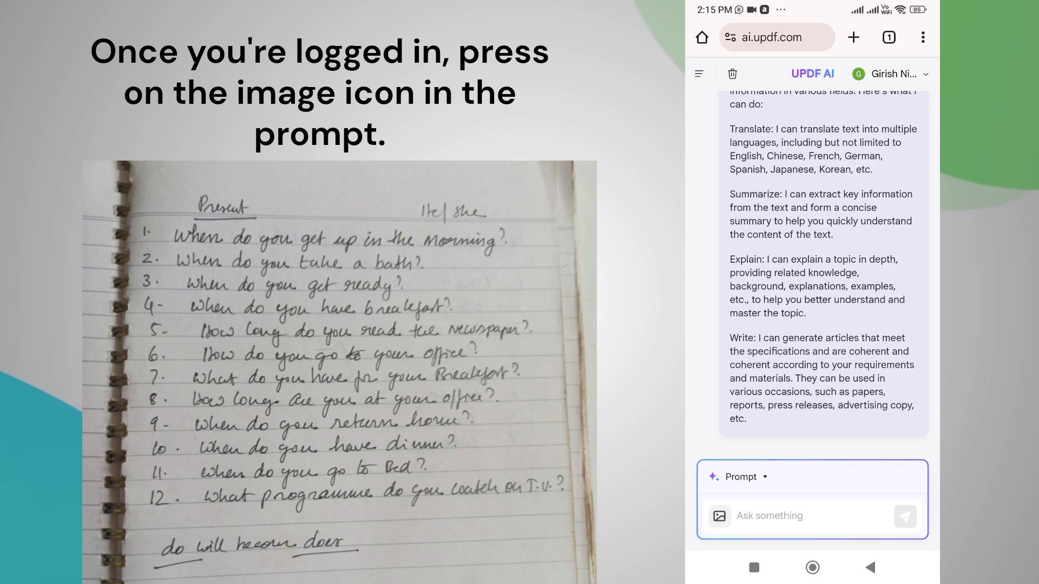
Take a camera photo of the handwritten notebook page and attach it to the prompt
click(719, 516)
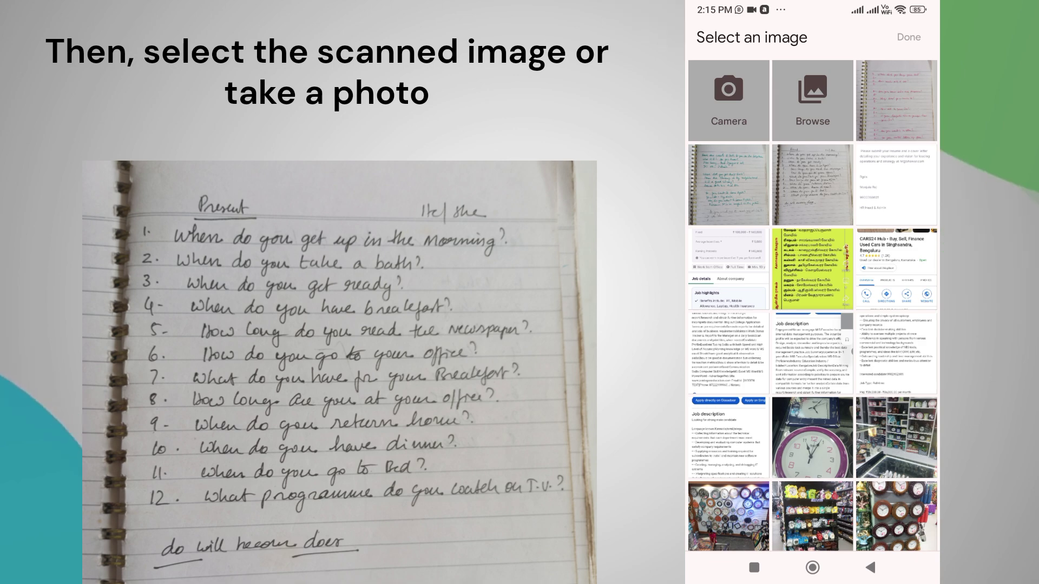
click(728, 100)
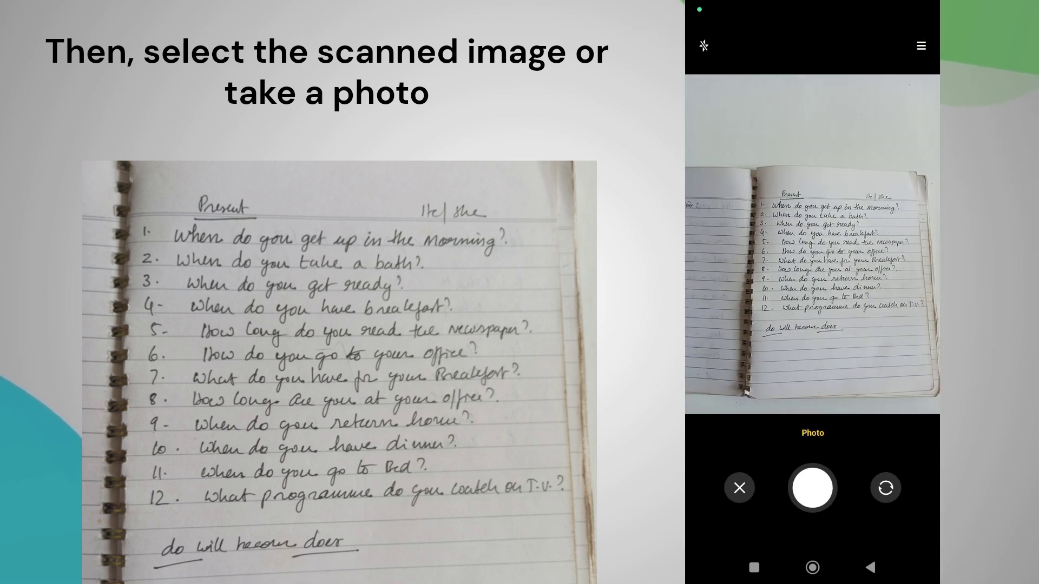
click(812, 488)
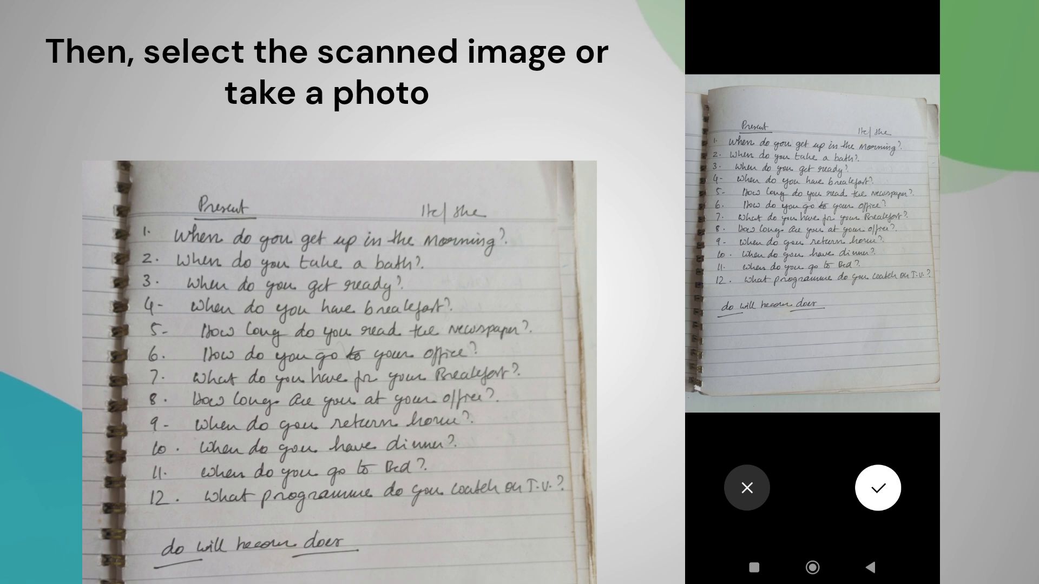
click(876, 490)
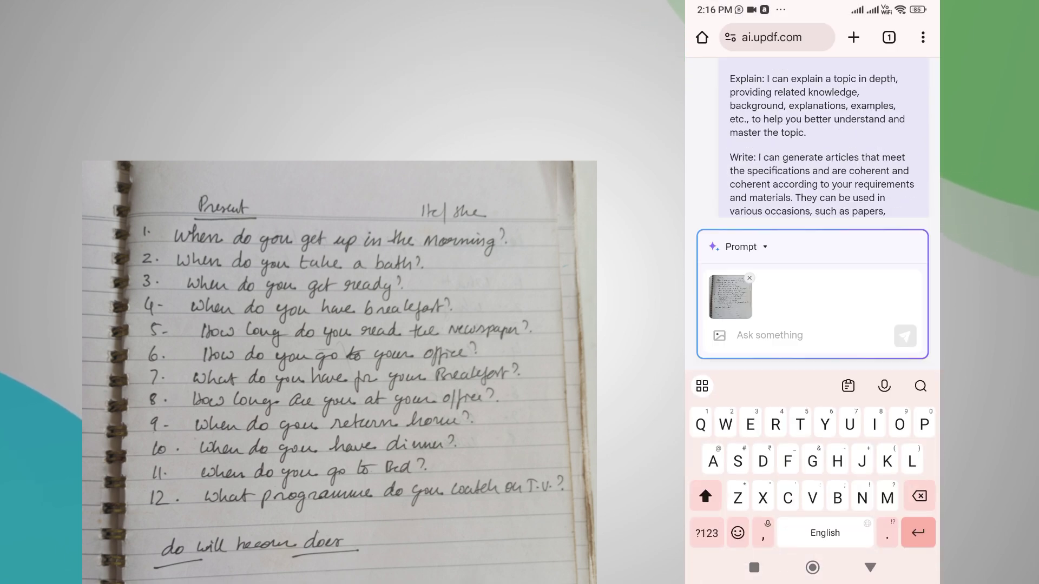
Send the prompt 'Convert to text' with the notebook photo
text(Co)
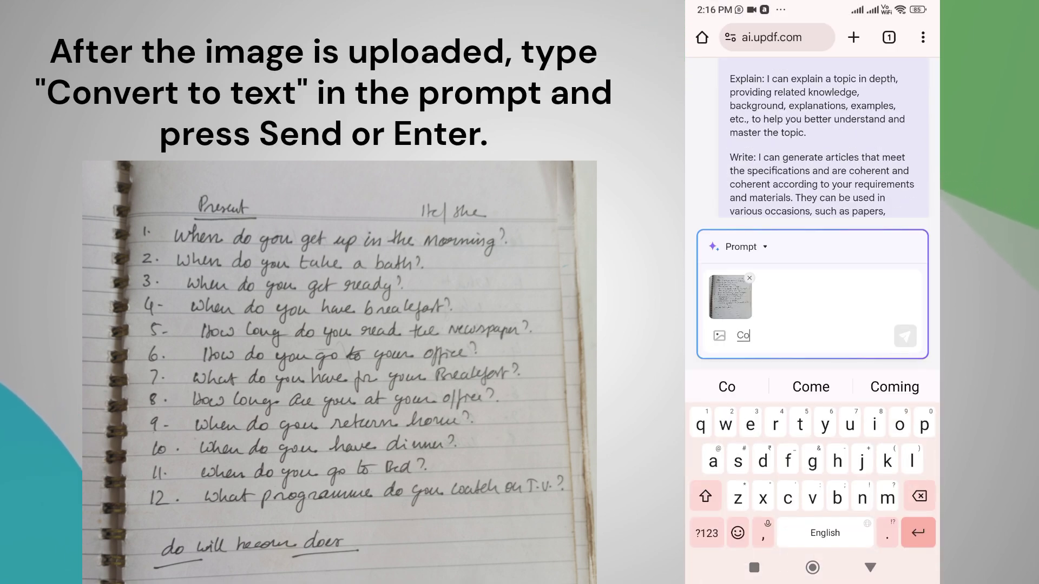
text(nve)
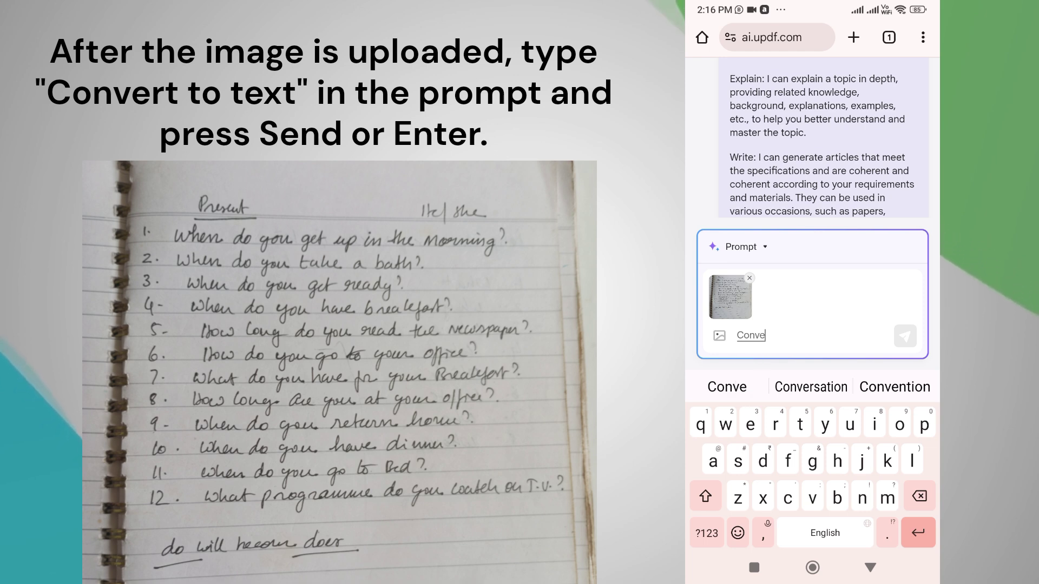
text(rt )
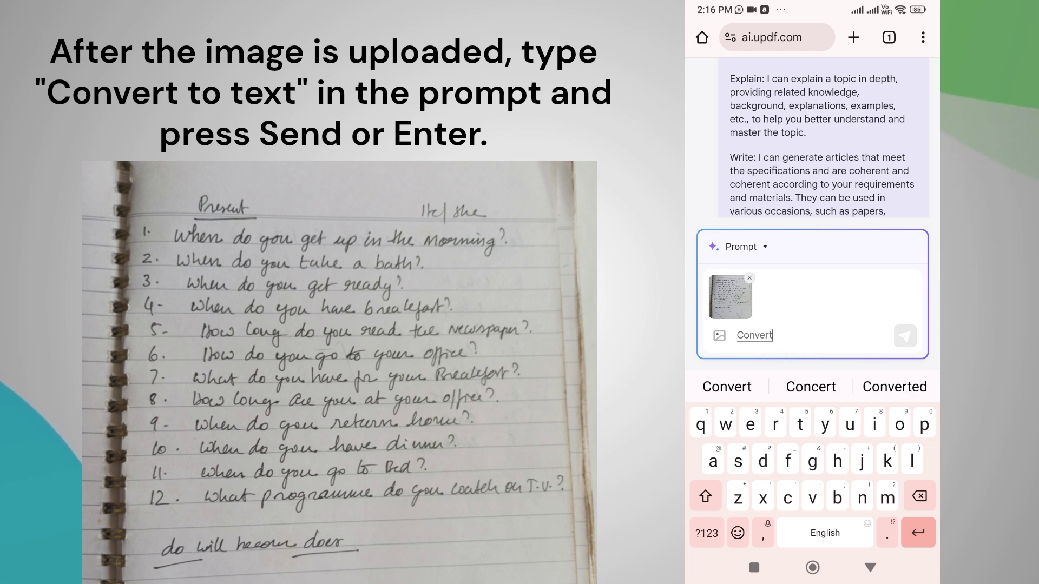
text(to )
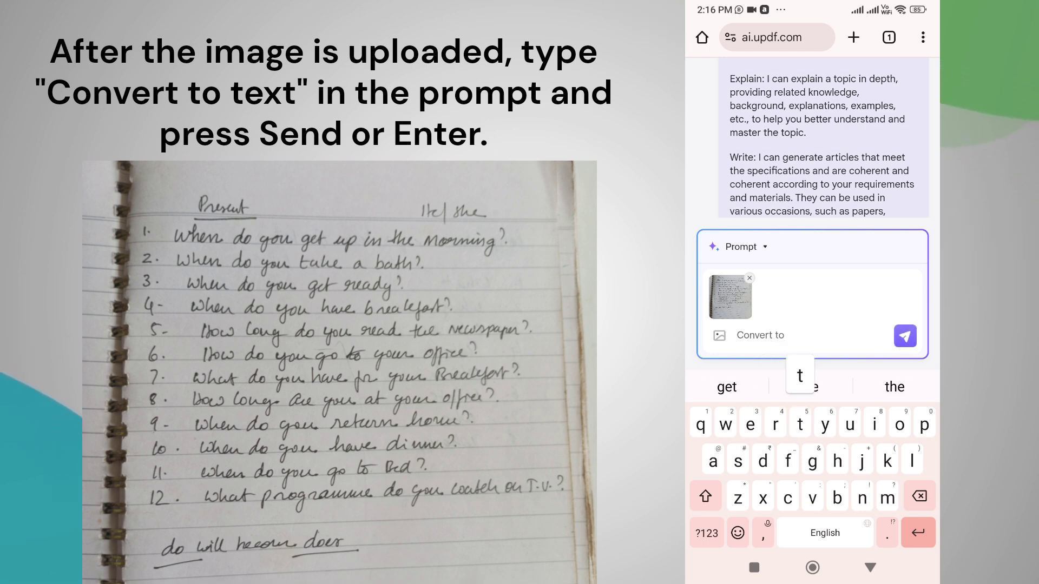
text(text)
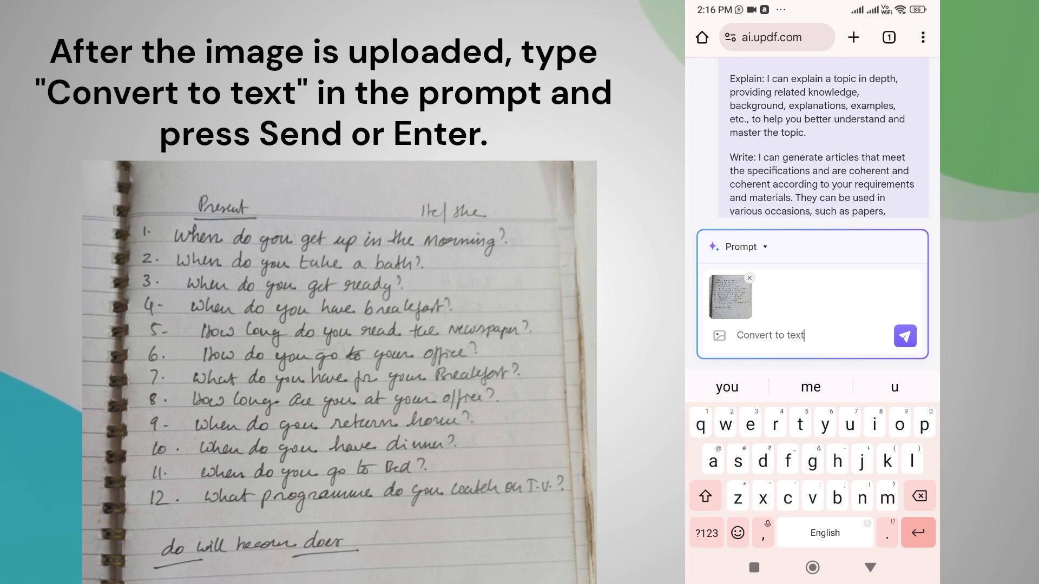
key(Return)
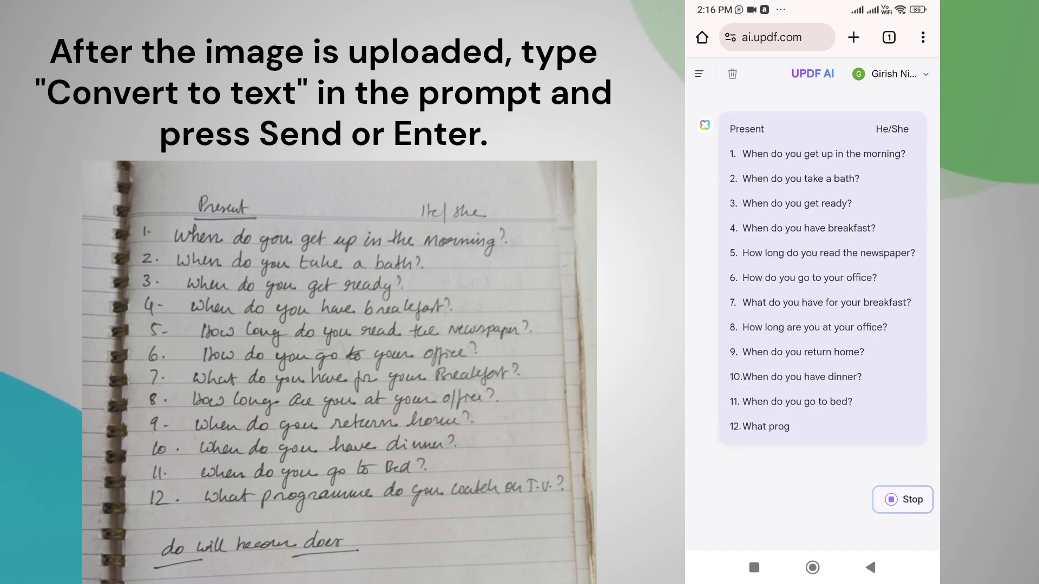
Ask UPDF AI to 'Translate to hindi' the transcribed questions
click(801, 335)
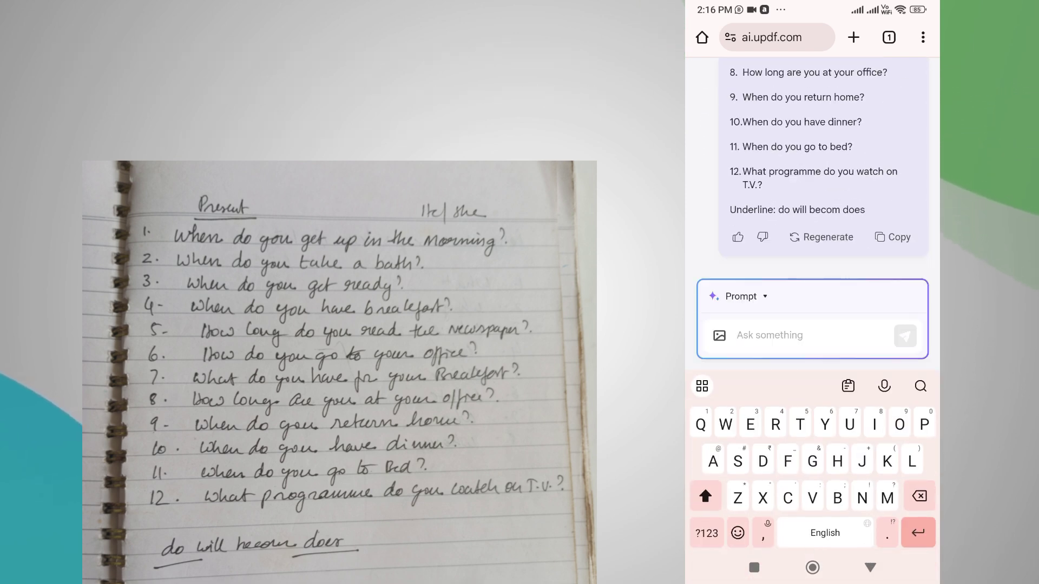
text(Trans)
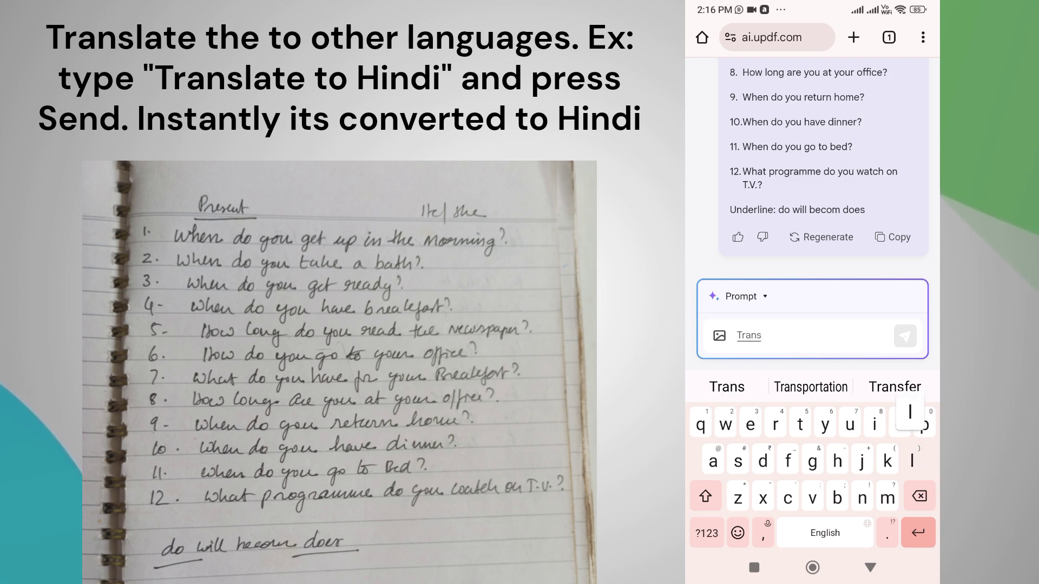
text(late)
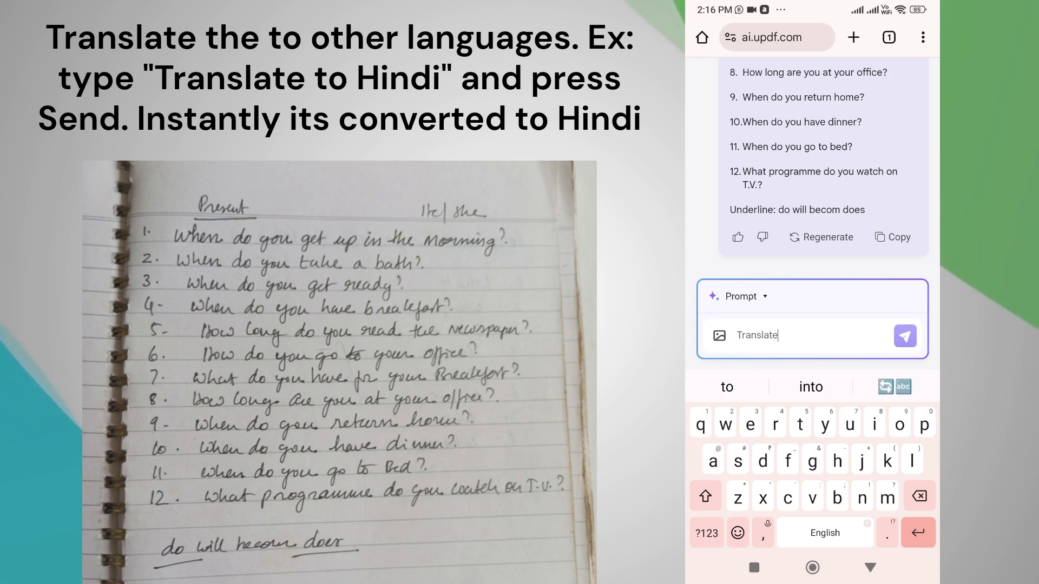
text( to hindi)
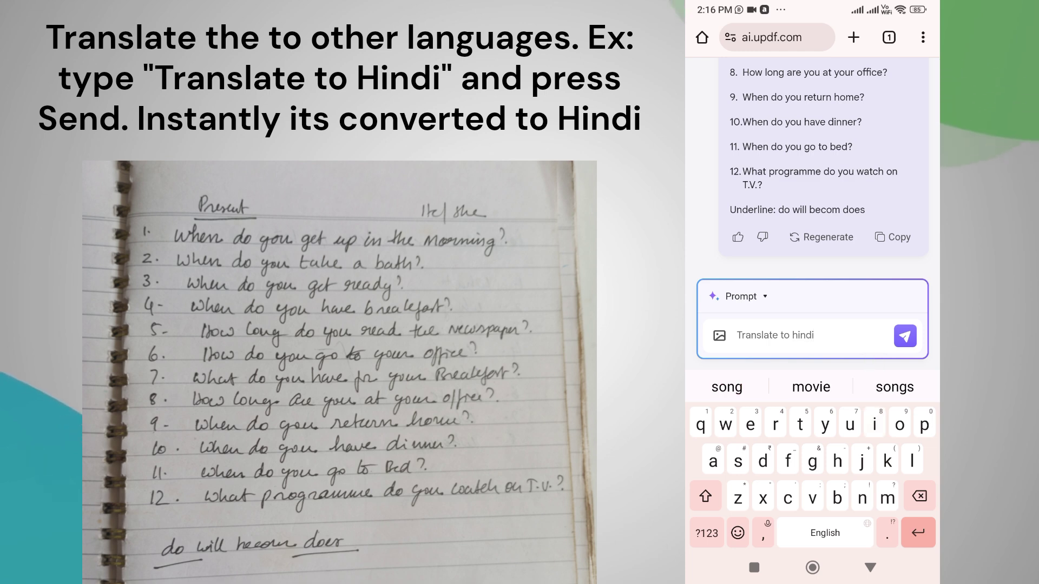
key(Return)
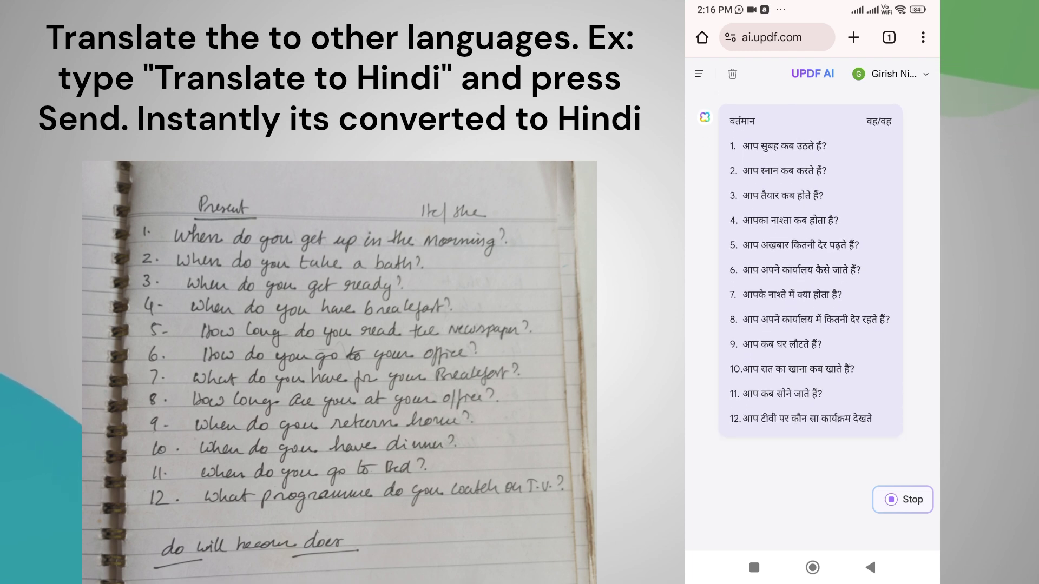
Request an English summary with the prompt 'Summarise the above in English'
click(812, 336)
text(Summa)
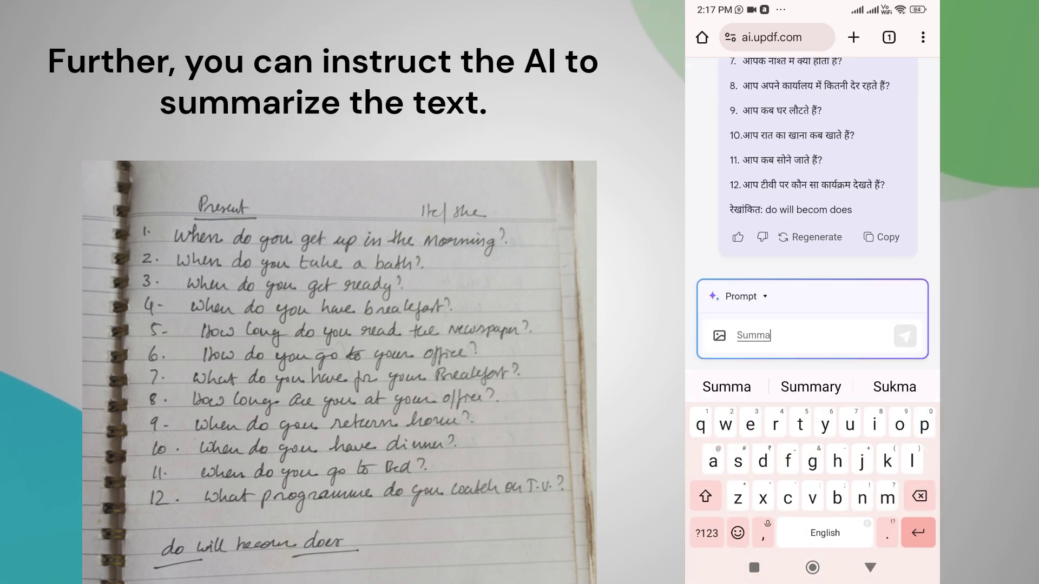
text(rise the above)
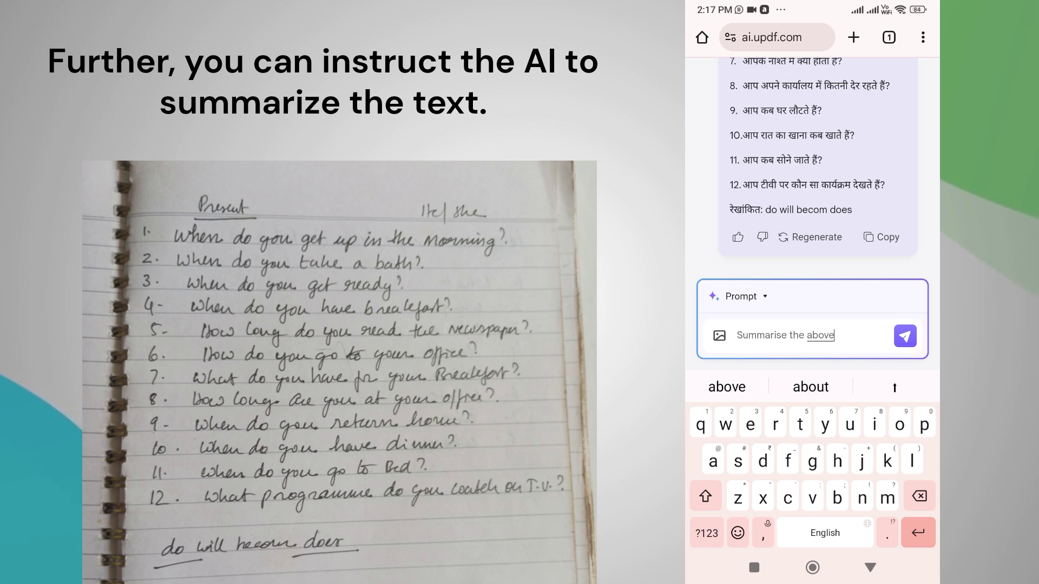
text( in eng)
click(810, 387)
click(905, 335)
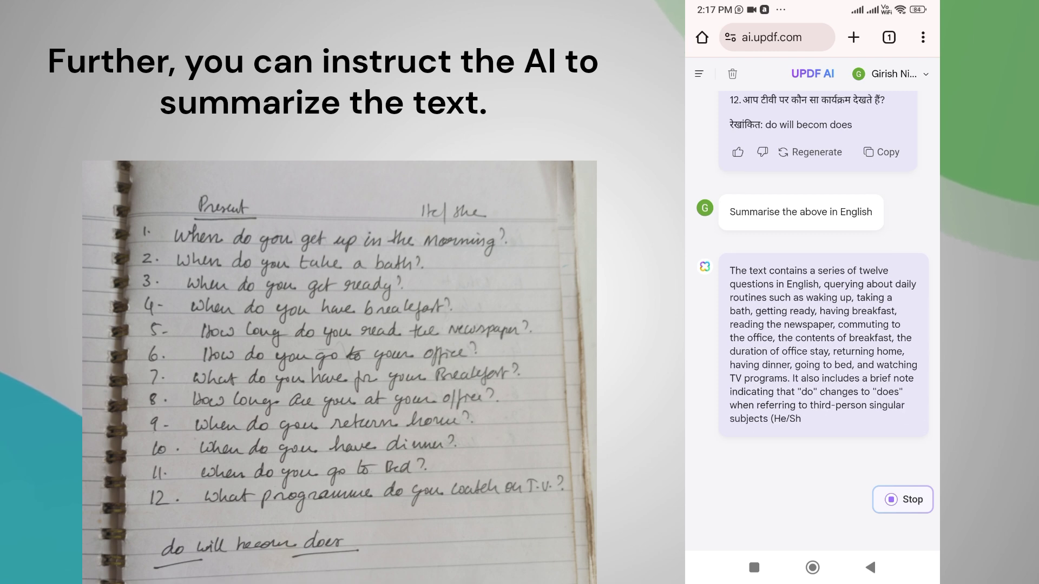
Ask 'Can you create similar questions' to get twelve new daily-routine questions
click(740, 336)
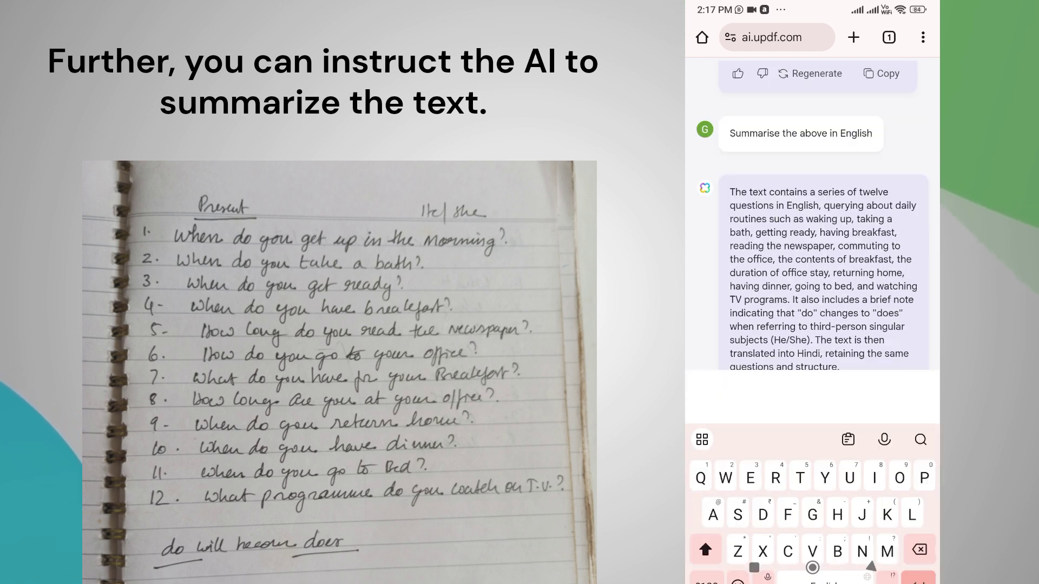
text(Can you cre)
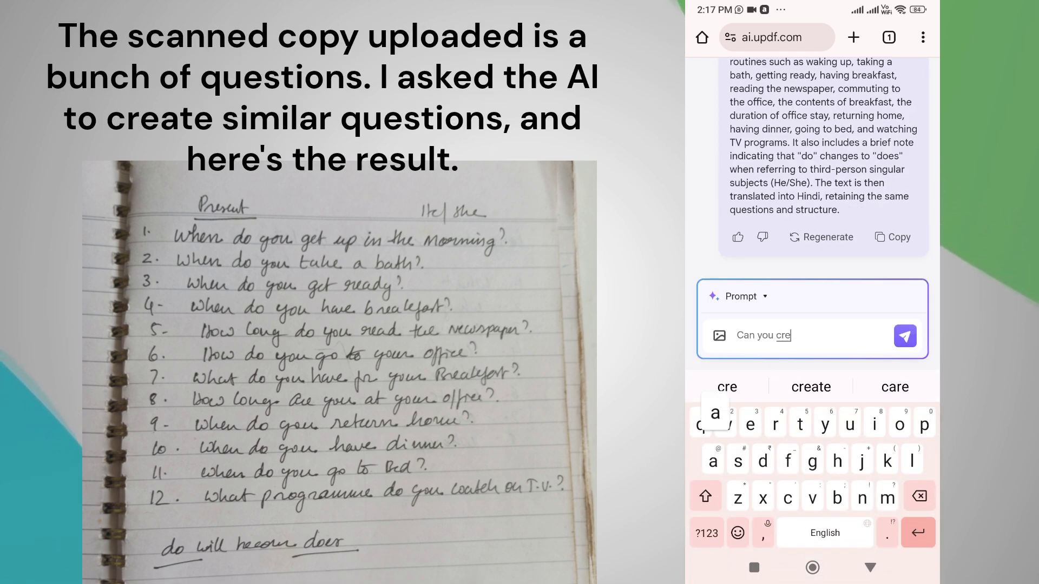
text(ate similar ques)
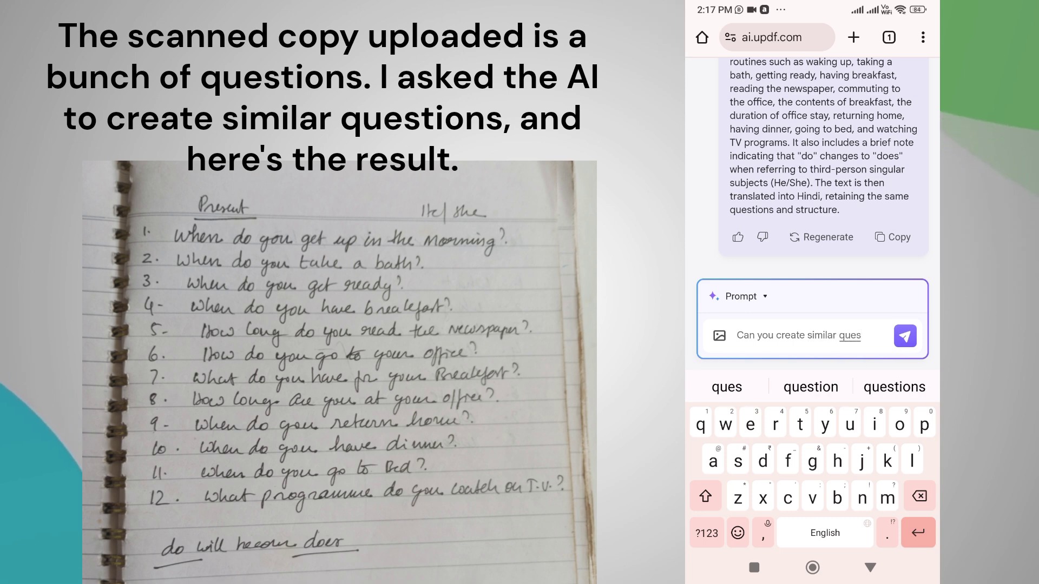
text(tion)
key(BackSpace)
key(BackSpace)
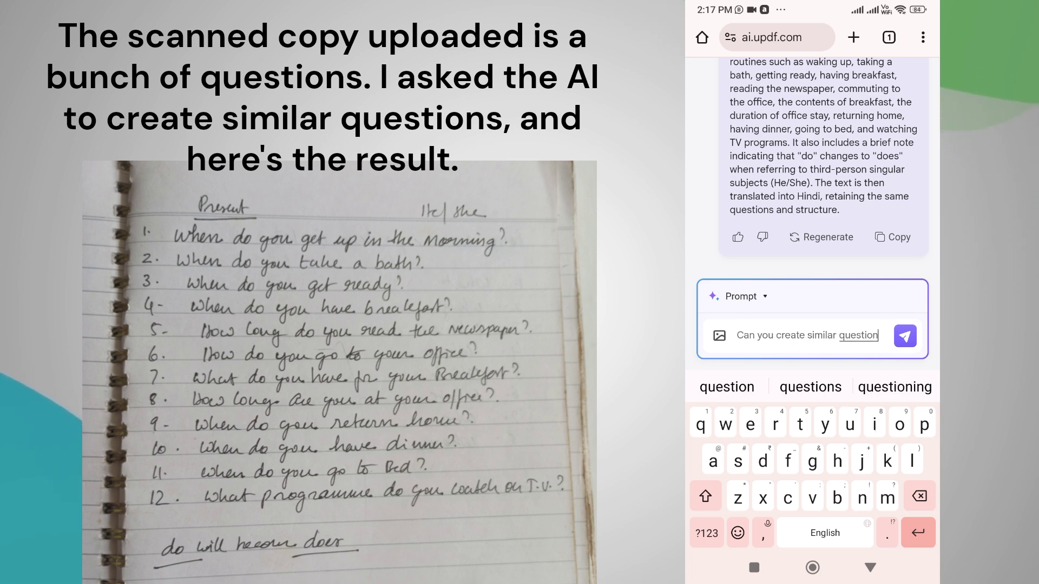
key(Return)
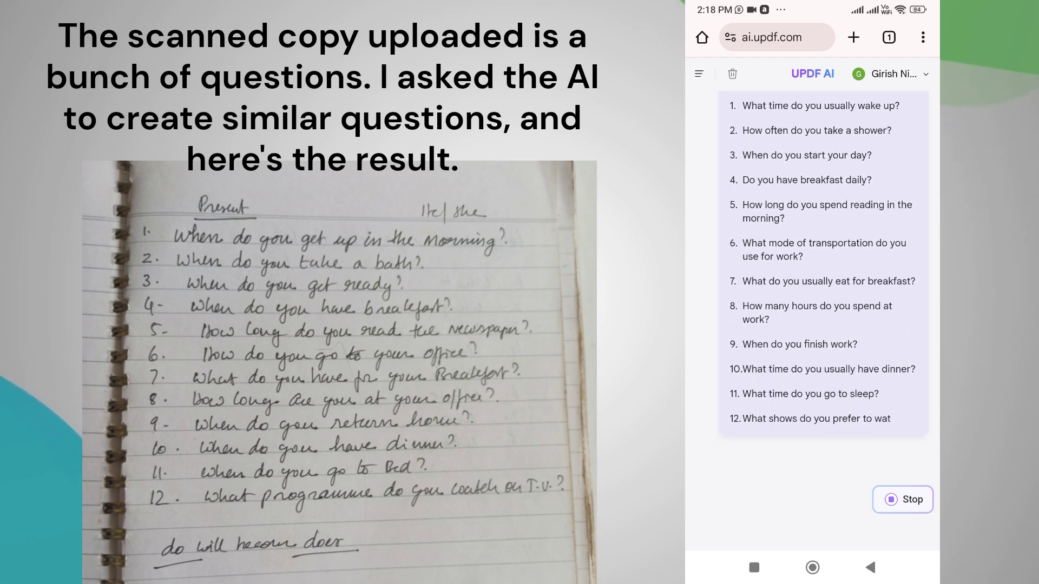
click(801, 533)
Request sample answers to the questions, copy the full reply, and return to the home screen
text(Can y)
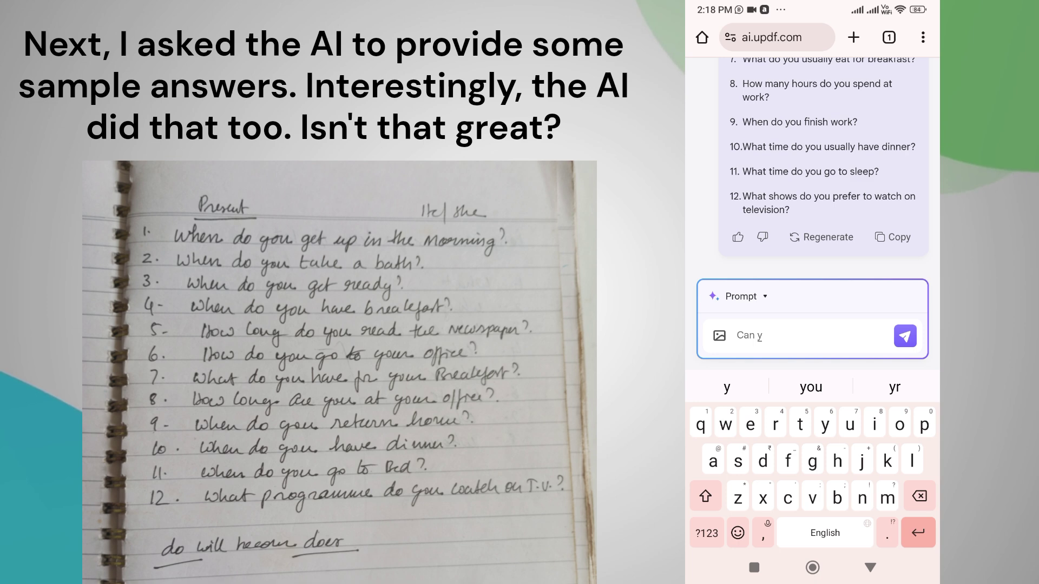
text(ou write some sample answers to the)
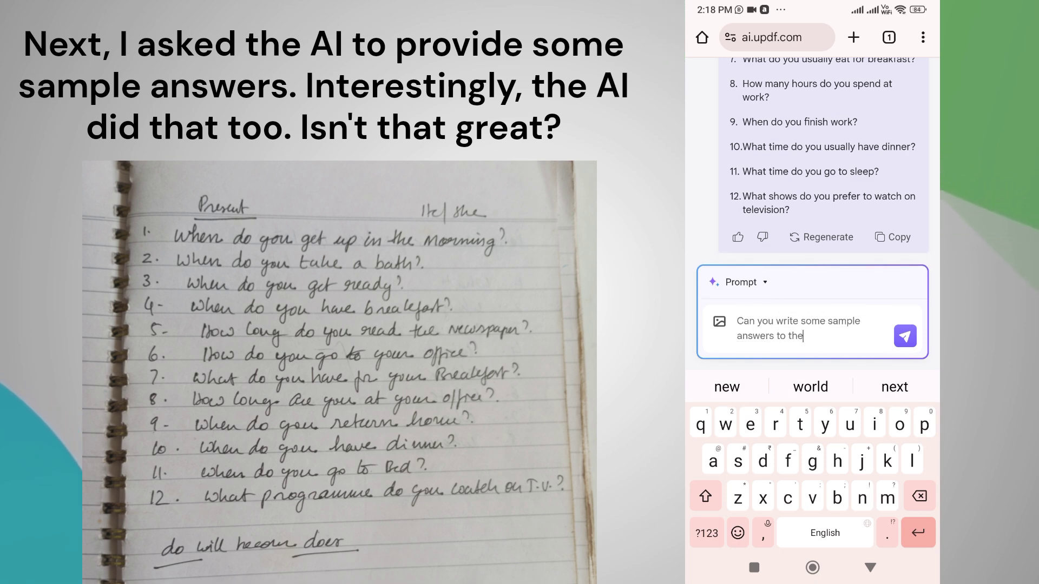
text(stions above)
key(Return)
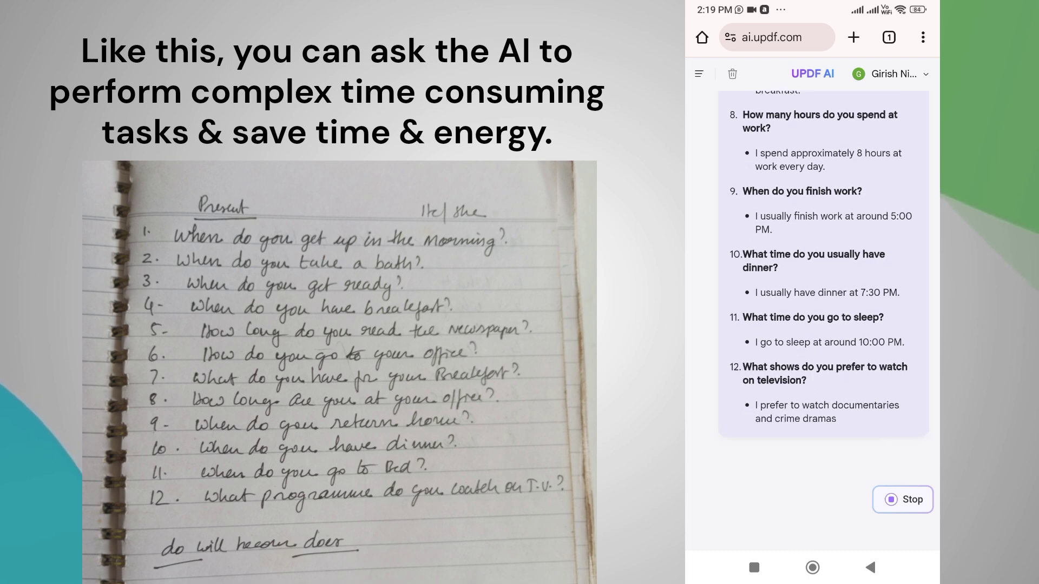
click(768, 482)
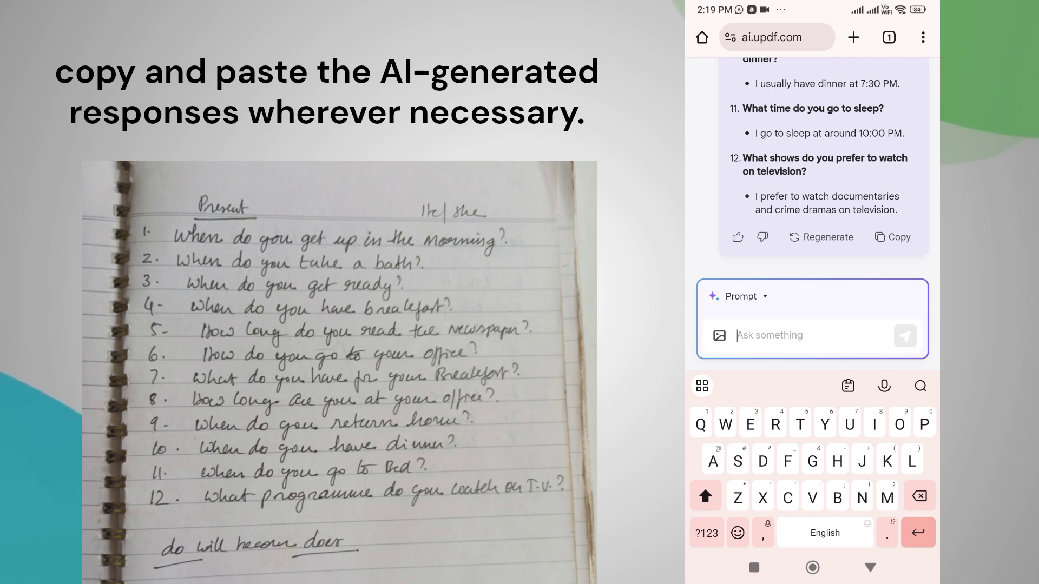
click(893, 237)
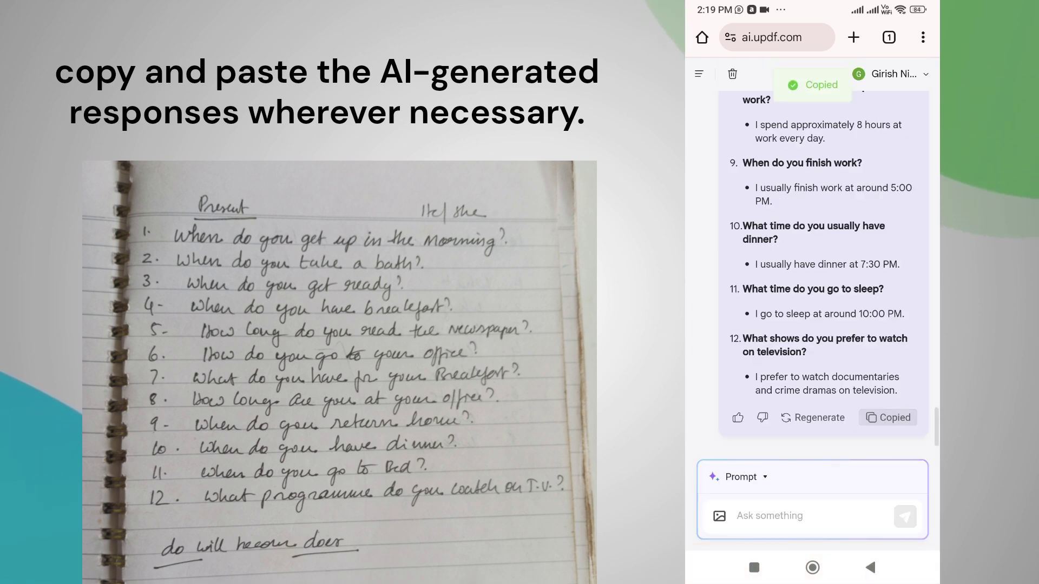
click(753, 567)
Create a new blank document in the Word app
click(812, 568)
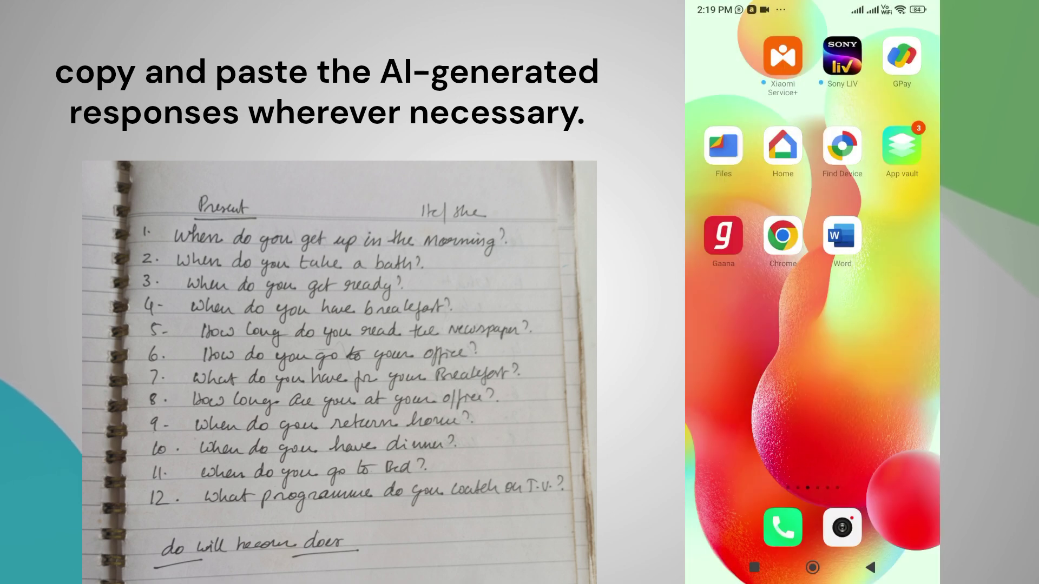
click(842, 236)
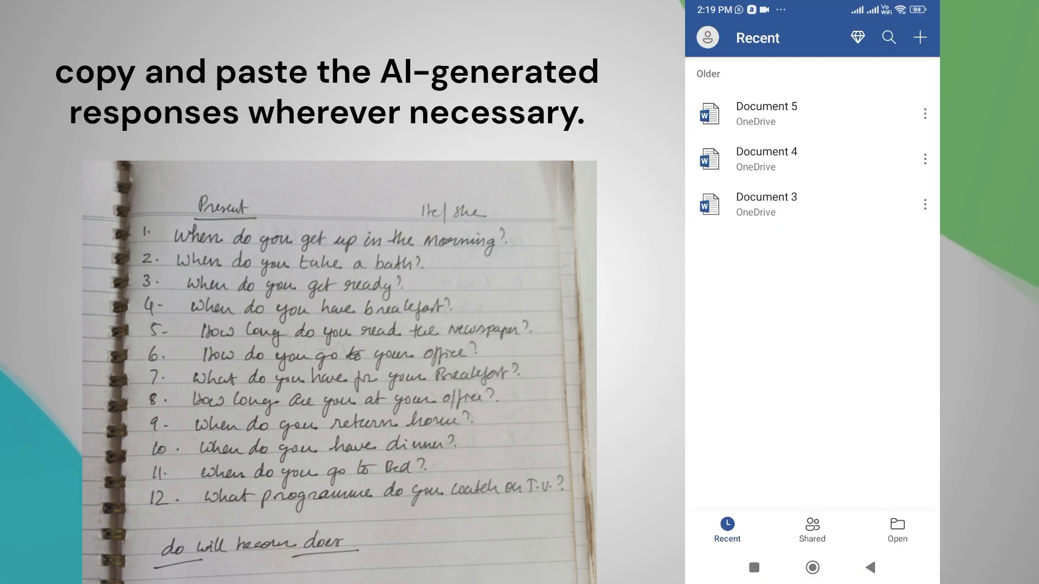
click(920, 38)
click(758, 204)
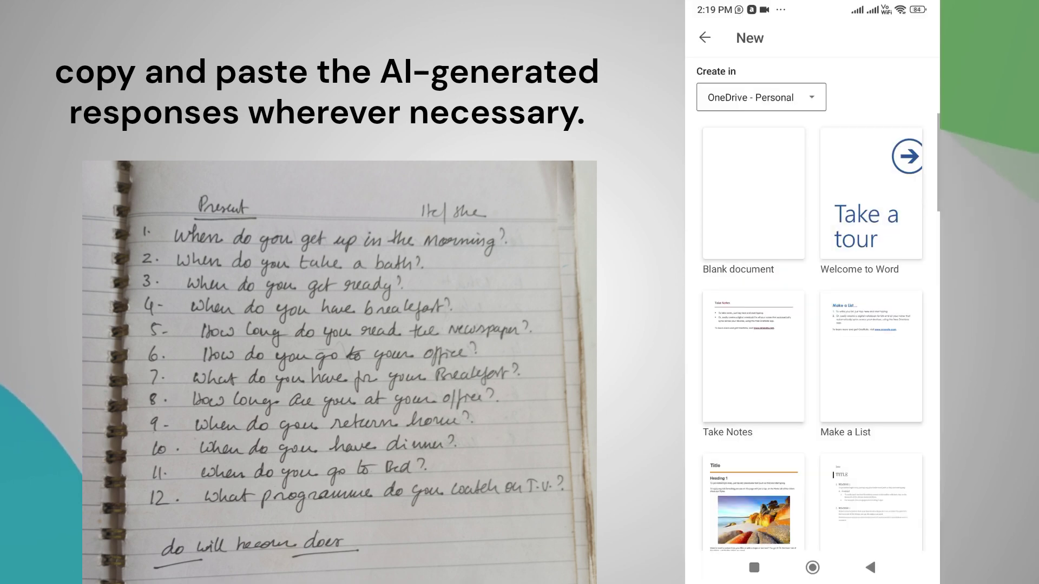
Paste the copied AI answers into the document and scroll back to the top
click(714, 84)
click(723, 137)
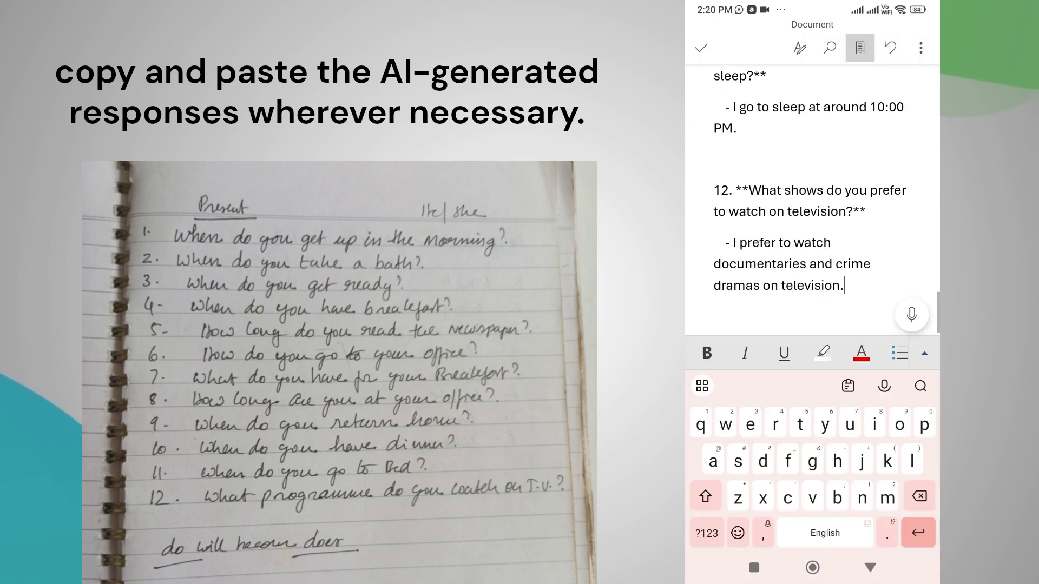
scroll(811, 201, up, 5)
scroll(811, 200, up, 10)
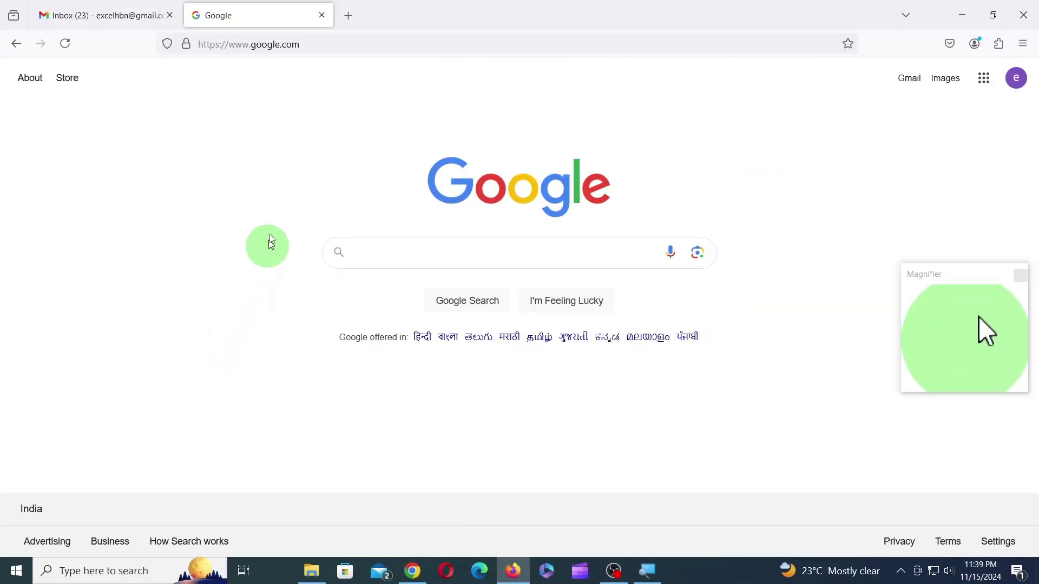
Replace the Google page in Firefox with ai.updf.com
click(321, 42)
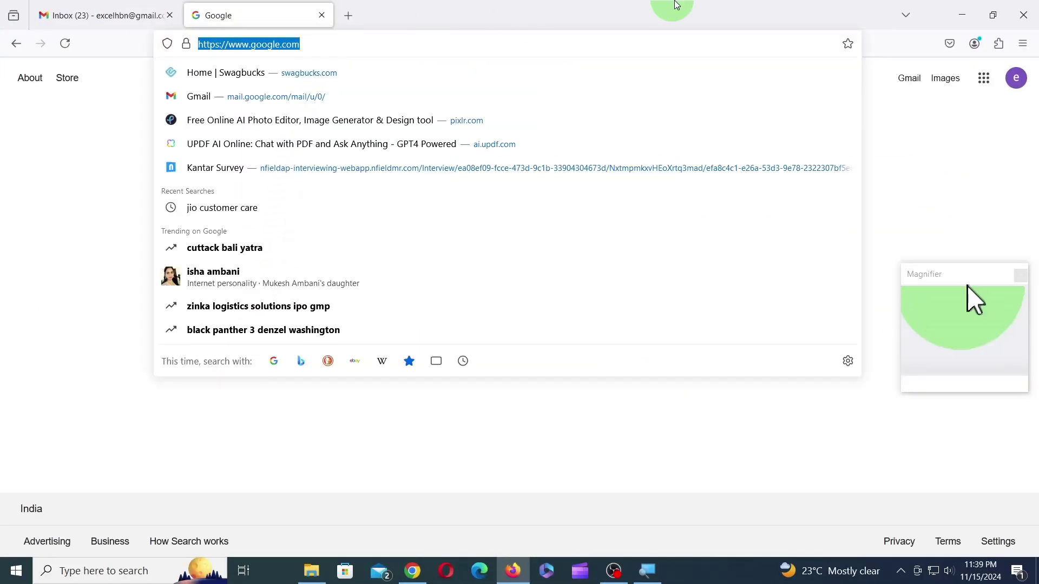
text(ai.)
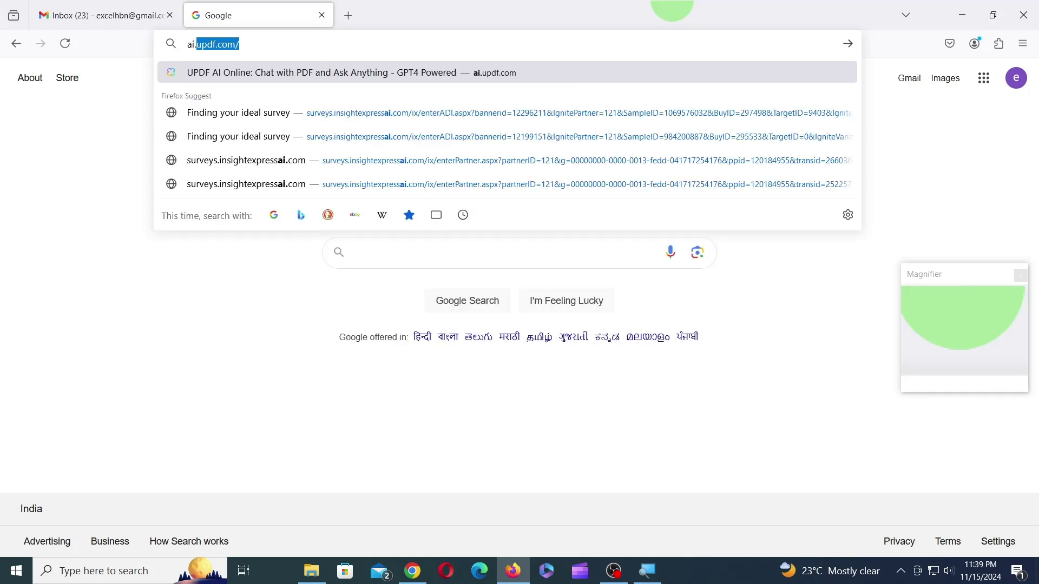
text(u)
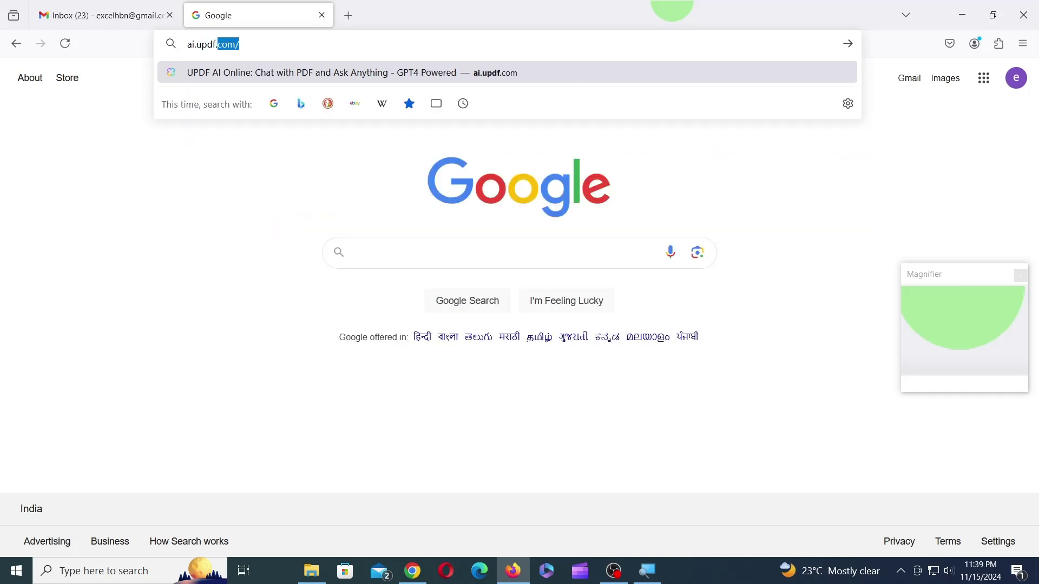
text(pdf.com)
key(Return)
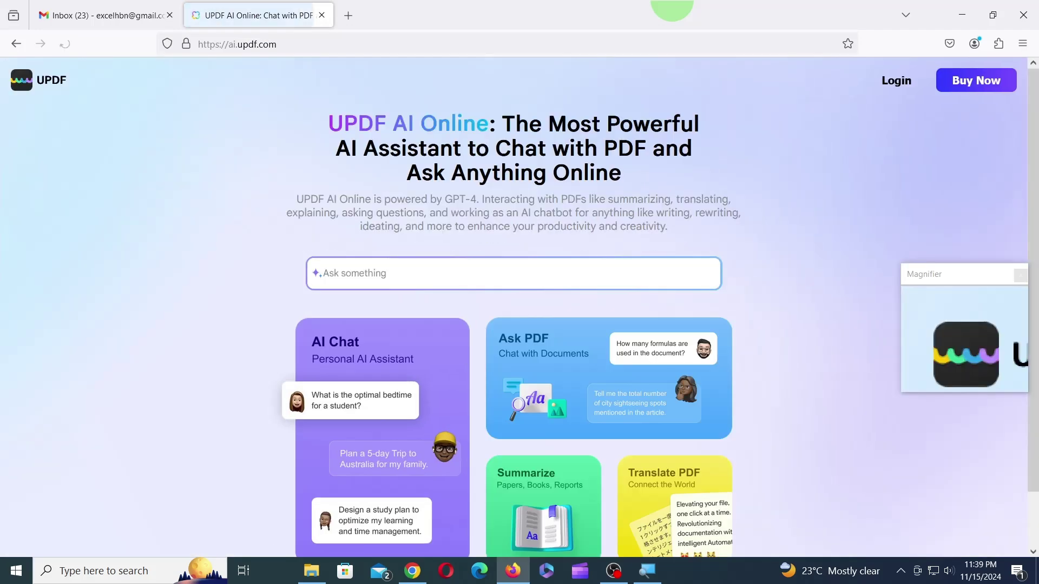
Submit the account e-mail from autofill in the UPDF sign-in panel to get a verification code
click(470, 275)
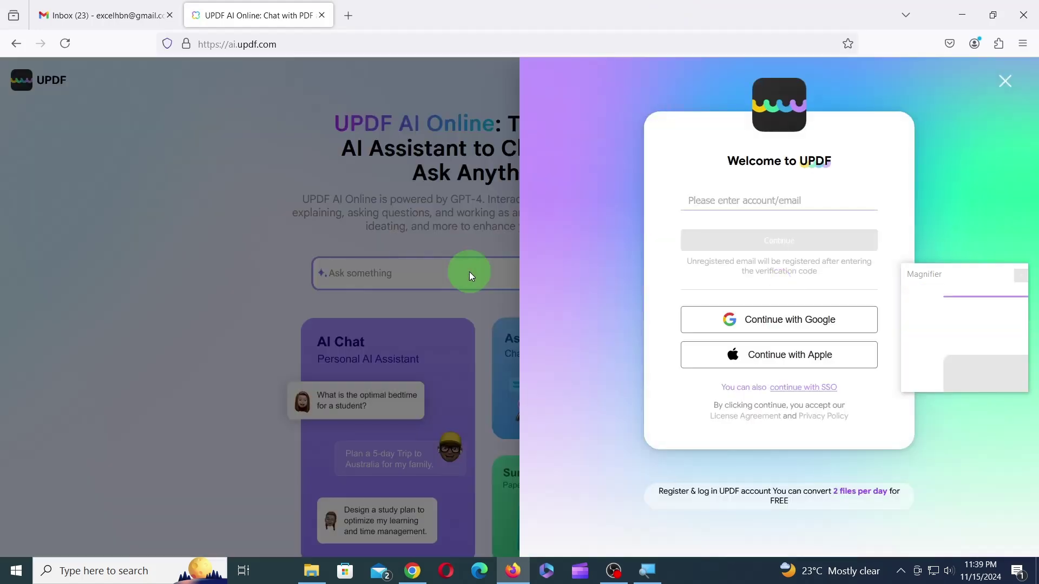
click(767, 201)
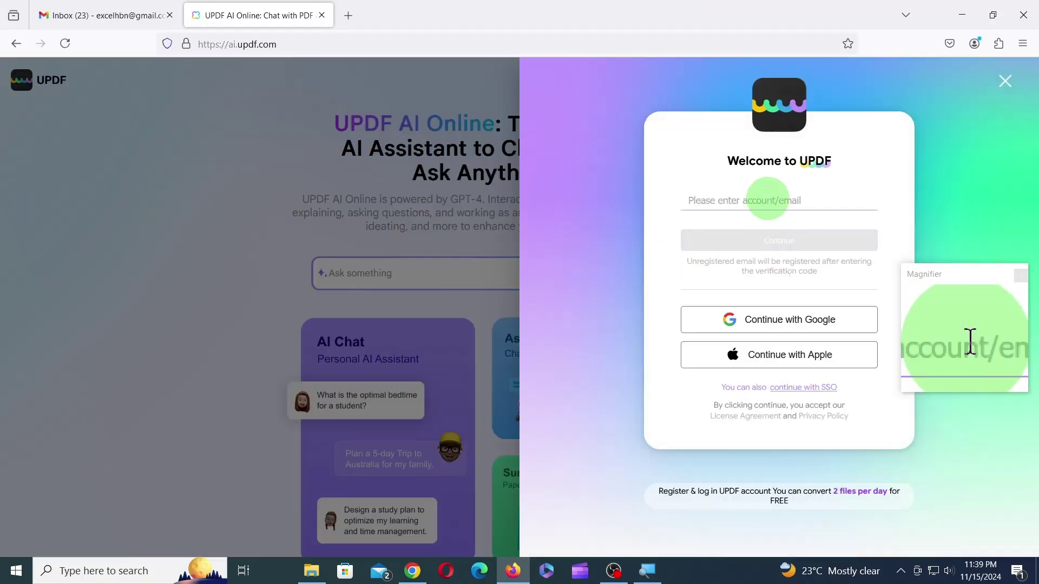
key(Down)
key(Down)
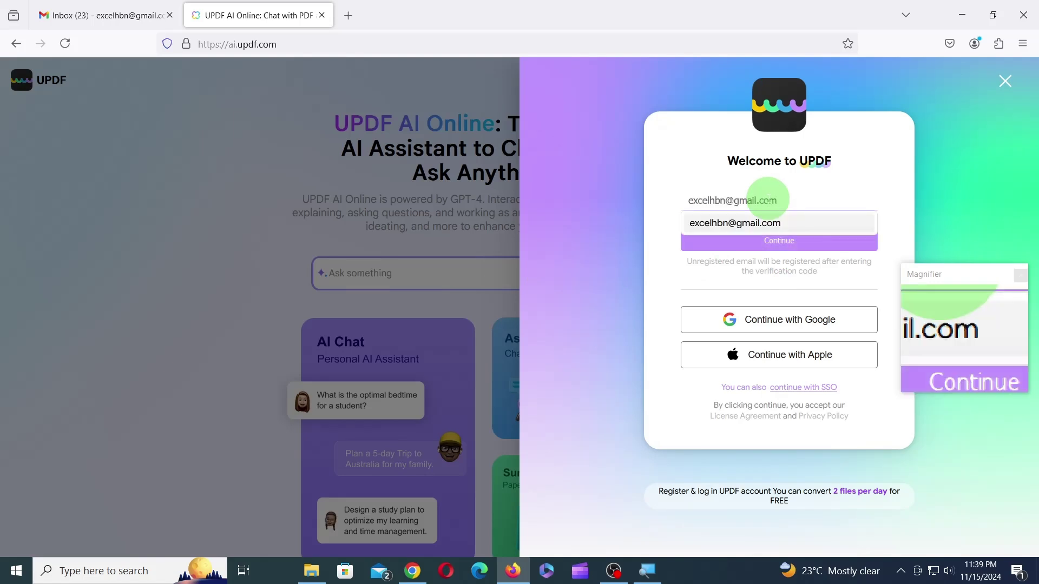
click(768, 223)
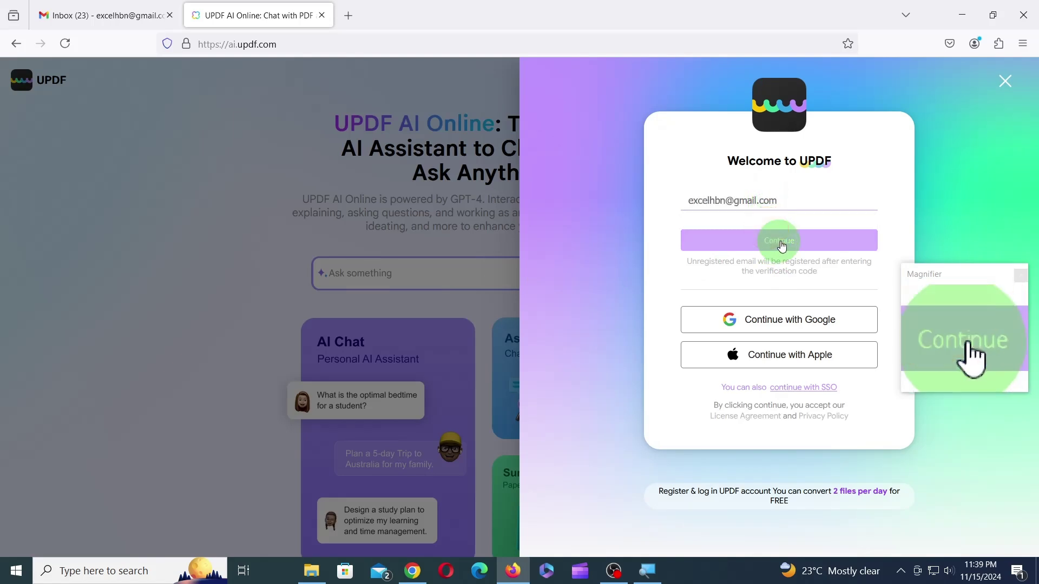
click(782, 246)
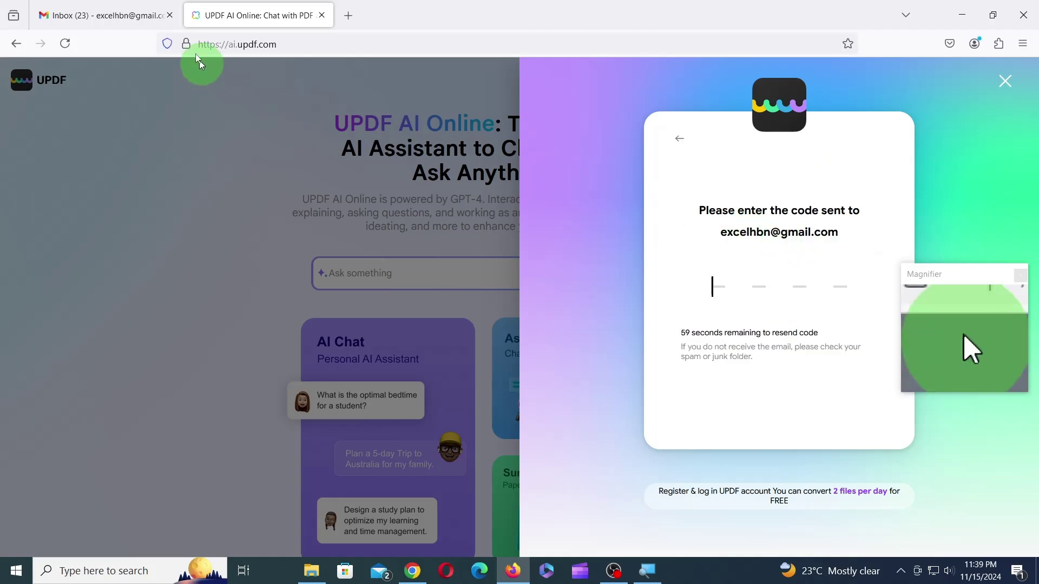
Open the UPDF verification e-mail in Gmail and copy its code
click(114, 15)
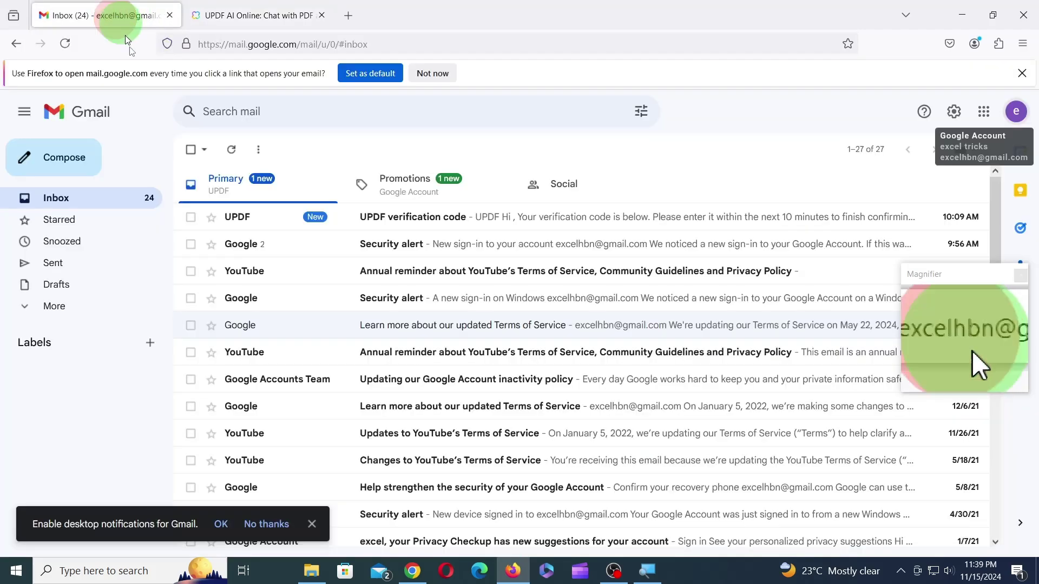
click(395, 216)
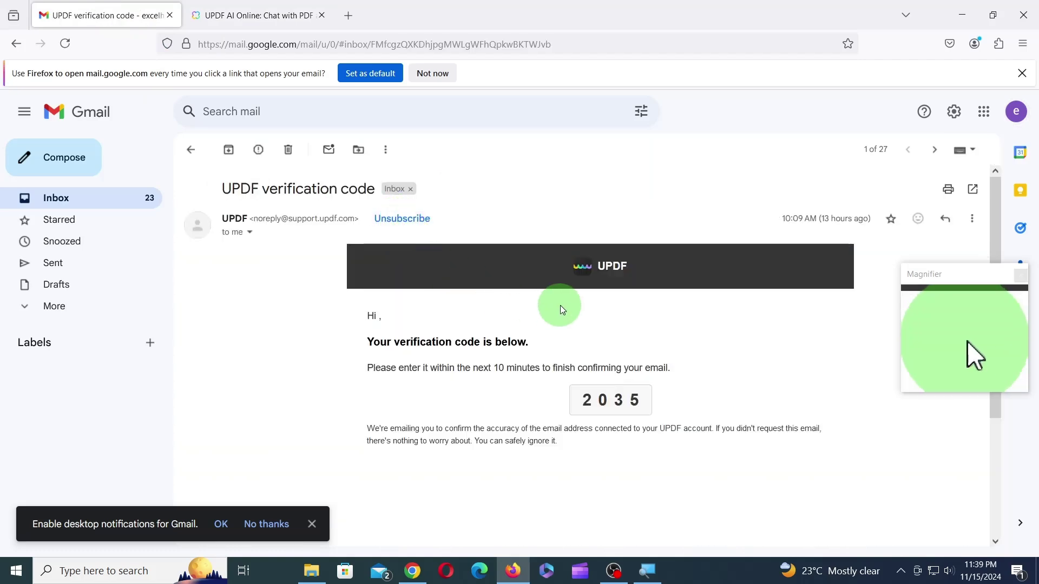
click(587, 401)
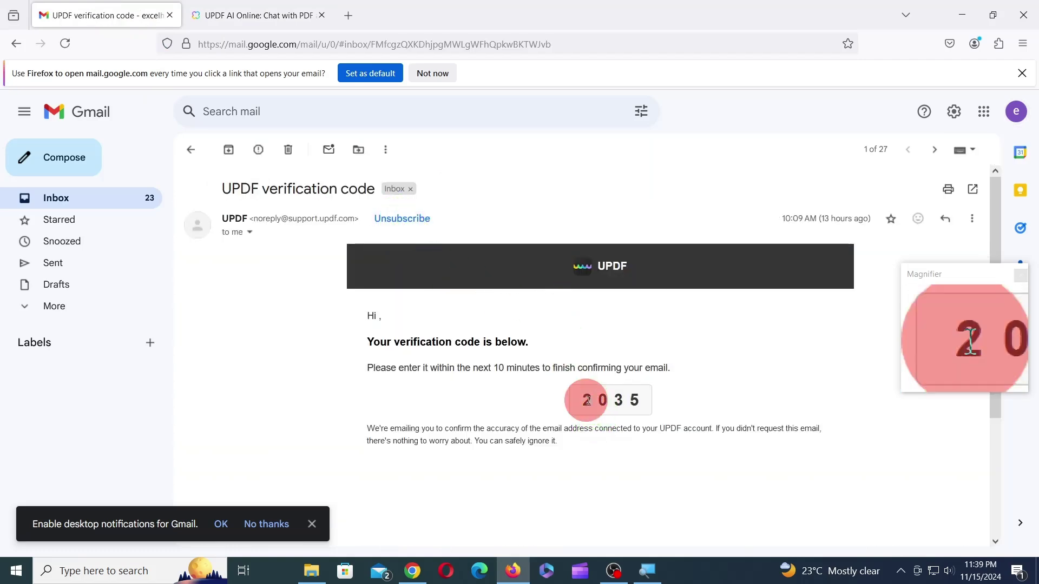
drag(587, 401, 628, 399)
right_click(637, 400)
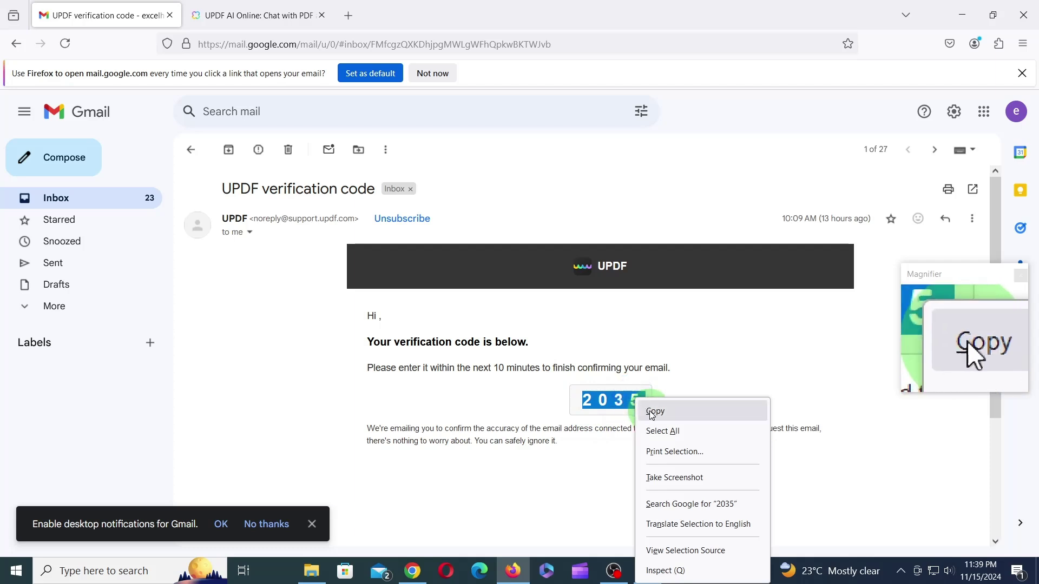
click(655, 412)
Paste the verification code, fill in first name, last name and a password, and log in
click(255, 16)
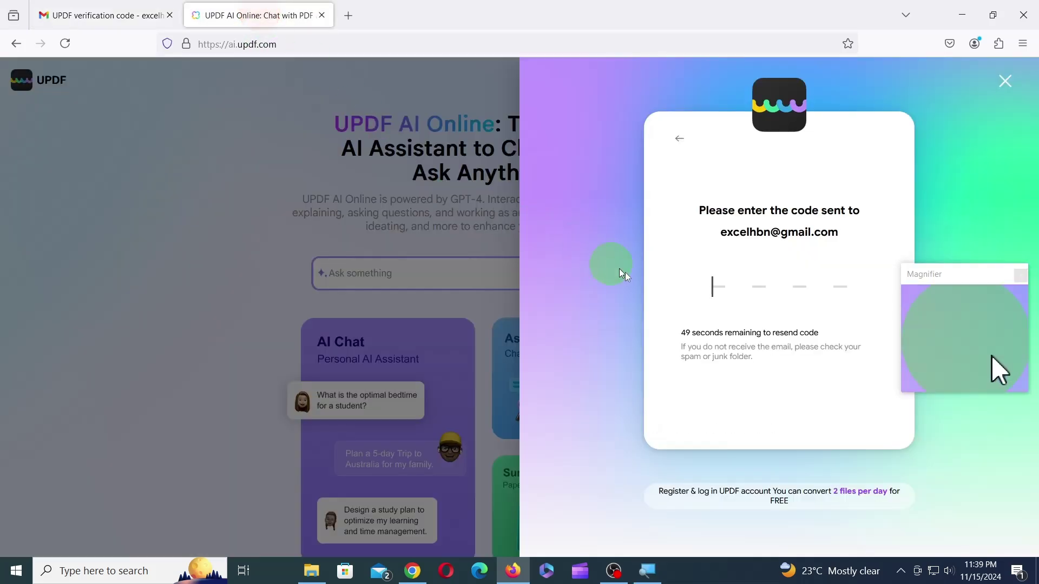
key(ctrl+v)
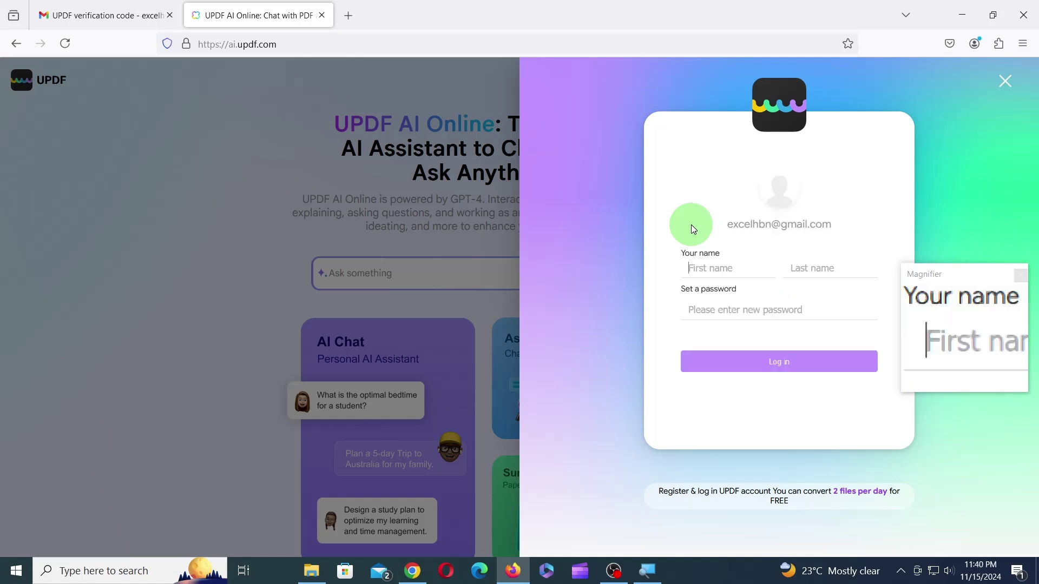
text(HBN)
click(811, 262)
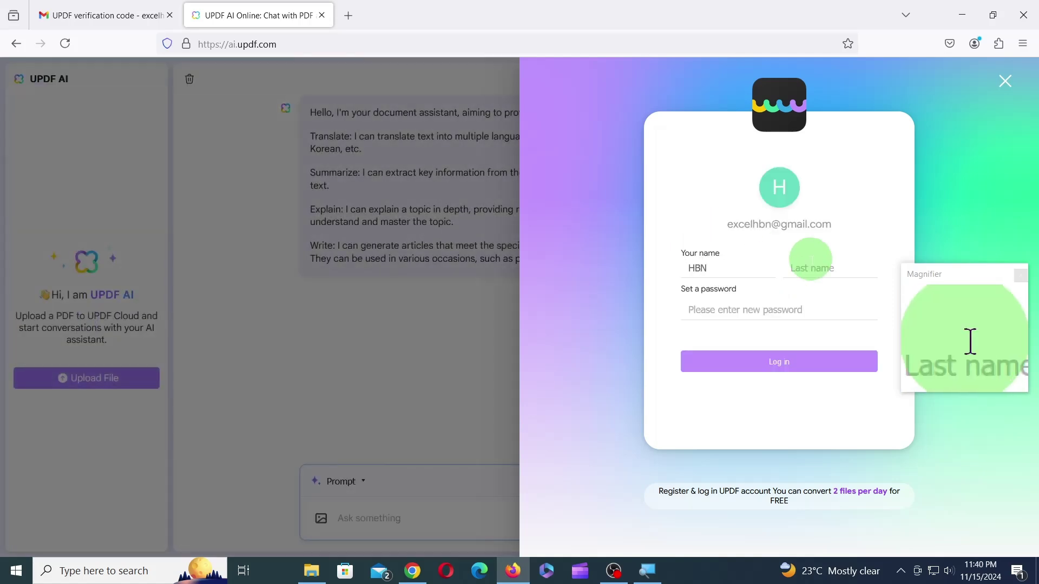
text(Infotech)
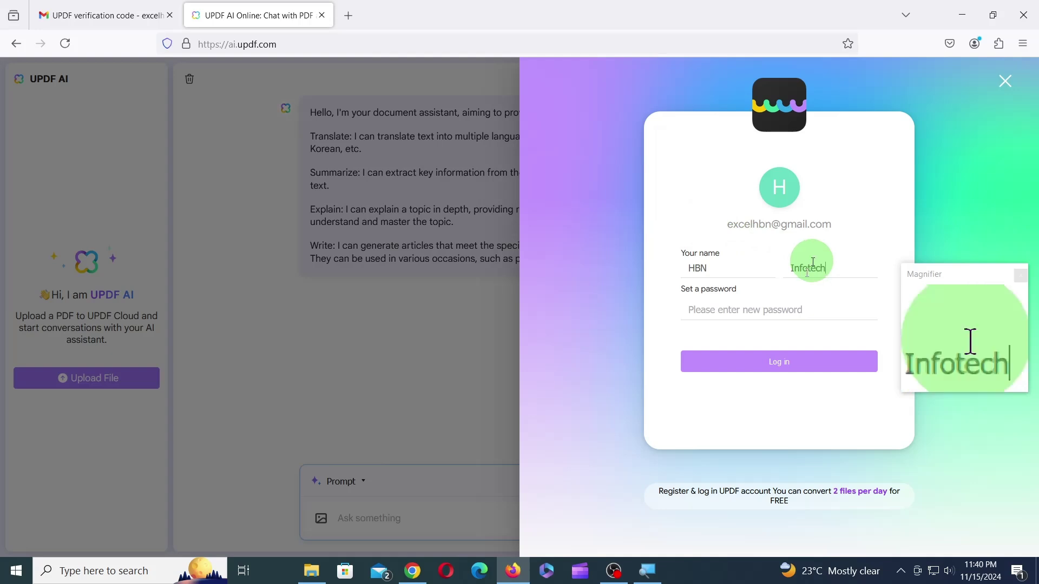
click(764, 308)
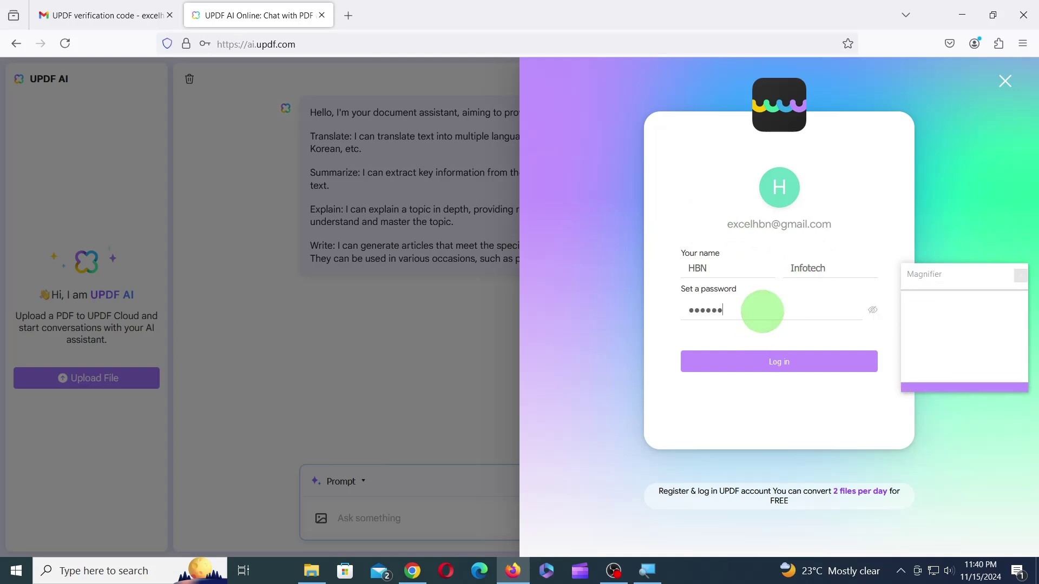
click(774, 362)
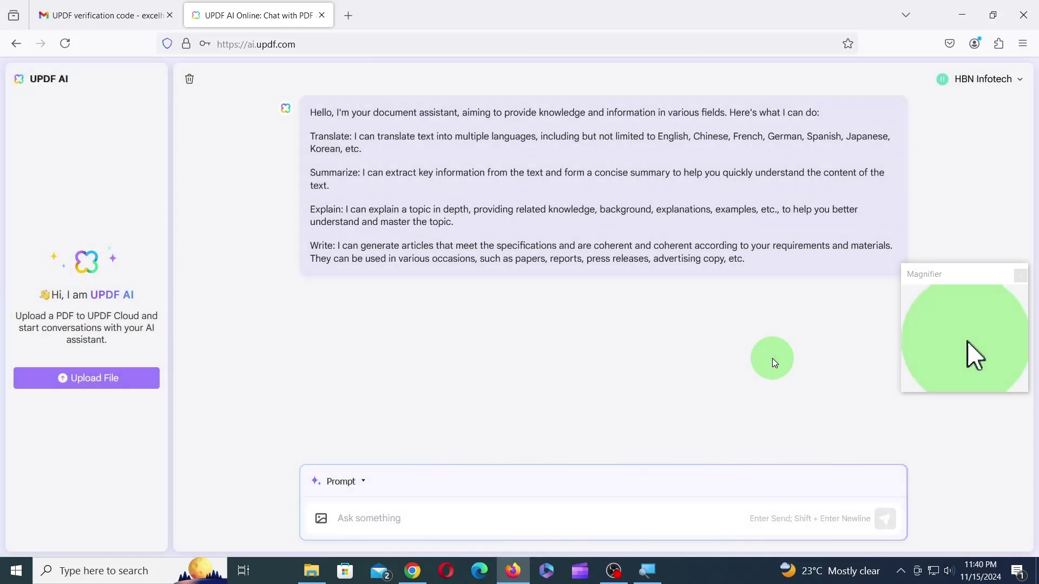
Attach photo IMG_20241115_225851 with the prompt 'convert to text', then copy the transcribed dialogue
click(324, 520)
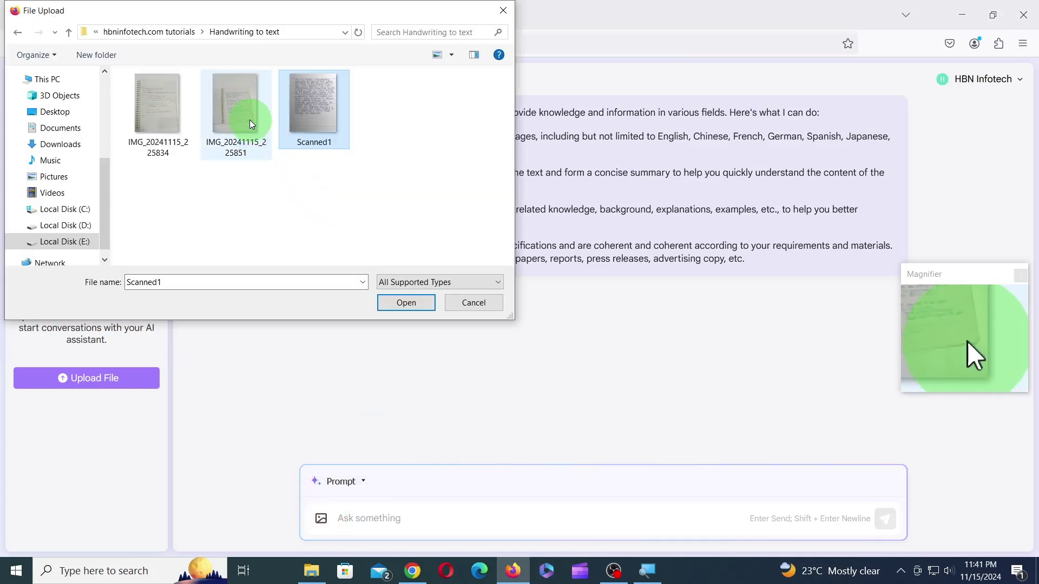
click(260, 143)
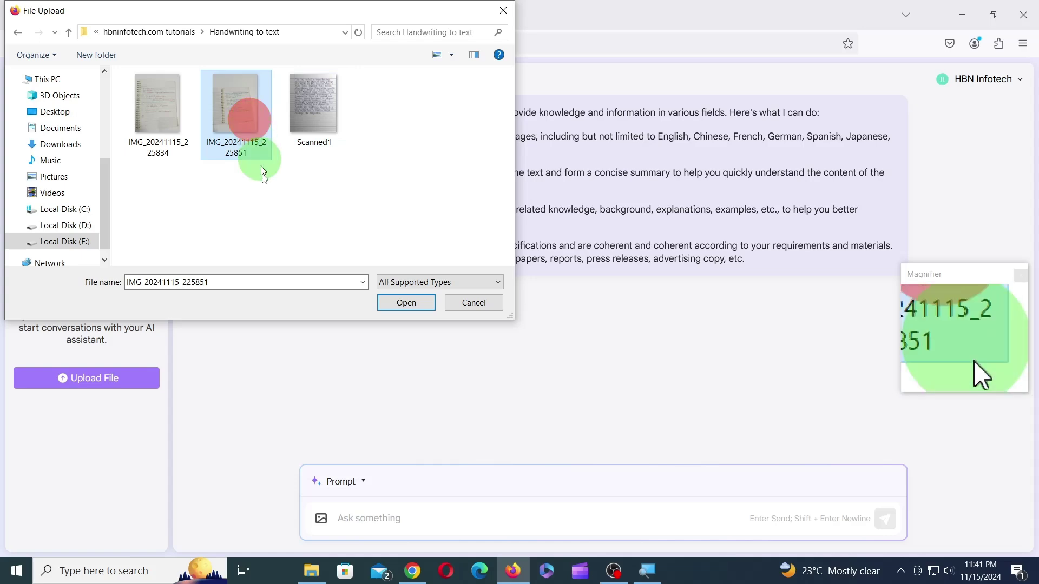
click(401, 303)
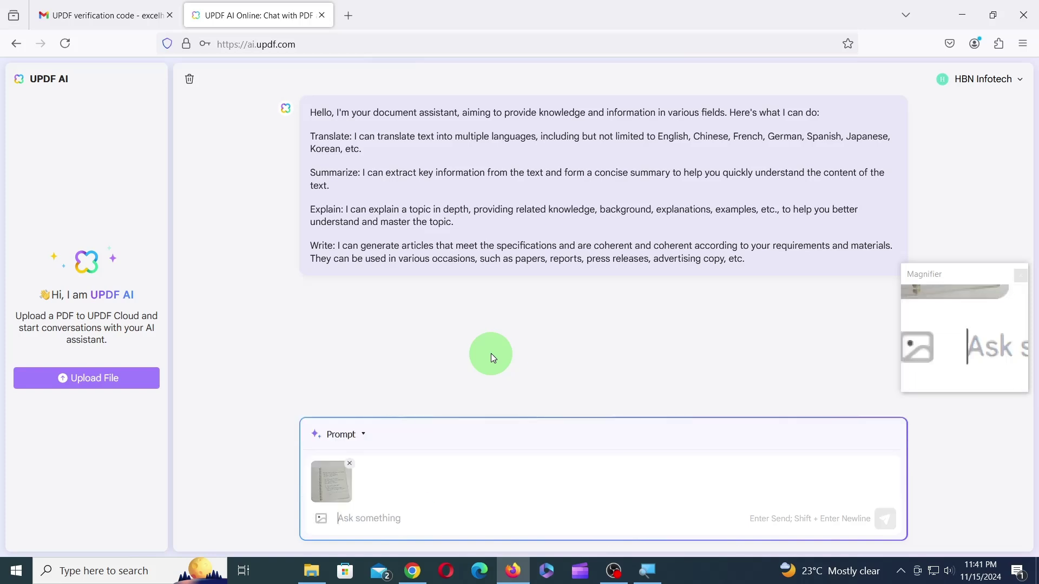
text(con)
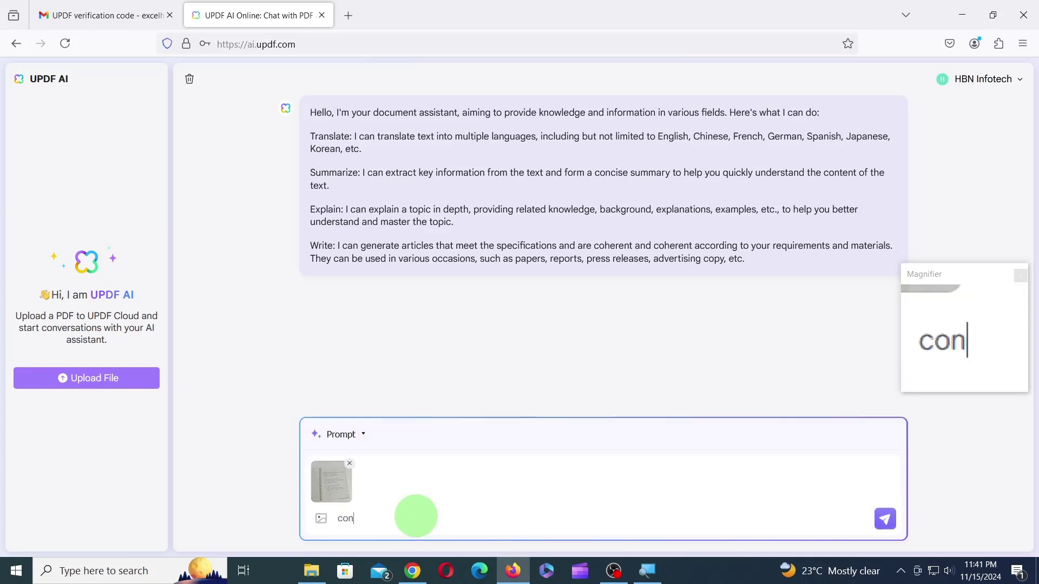
text(vert)
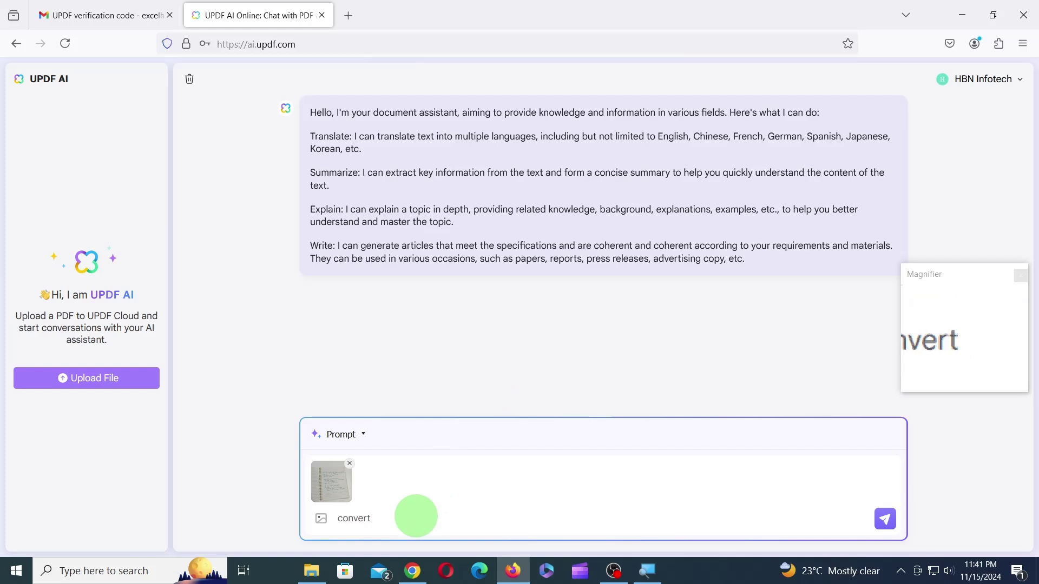
text( to text)
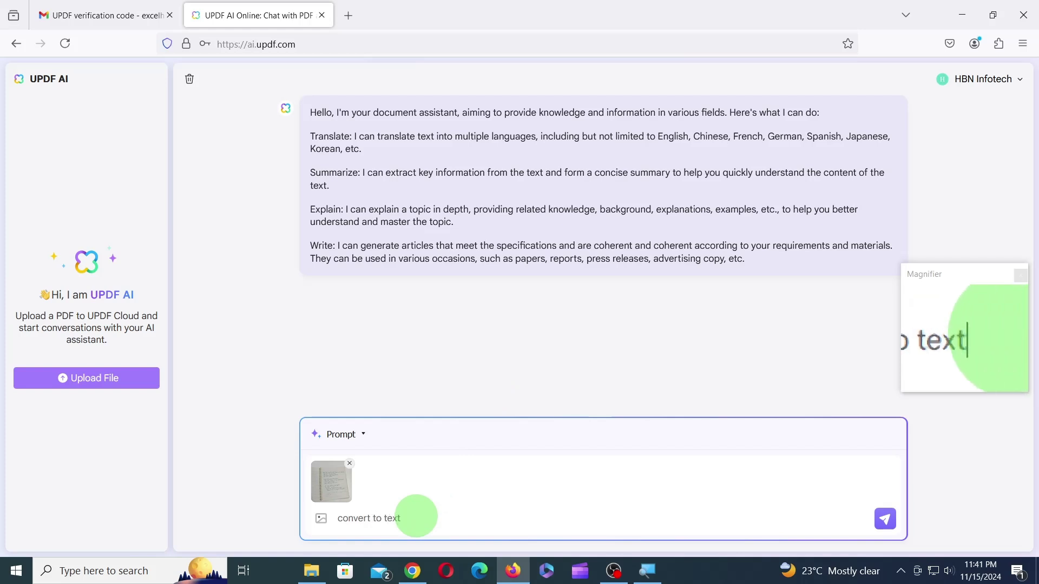
click(885, 520)
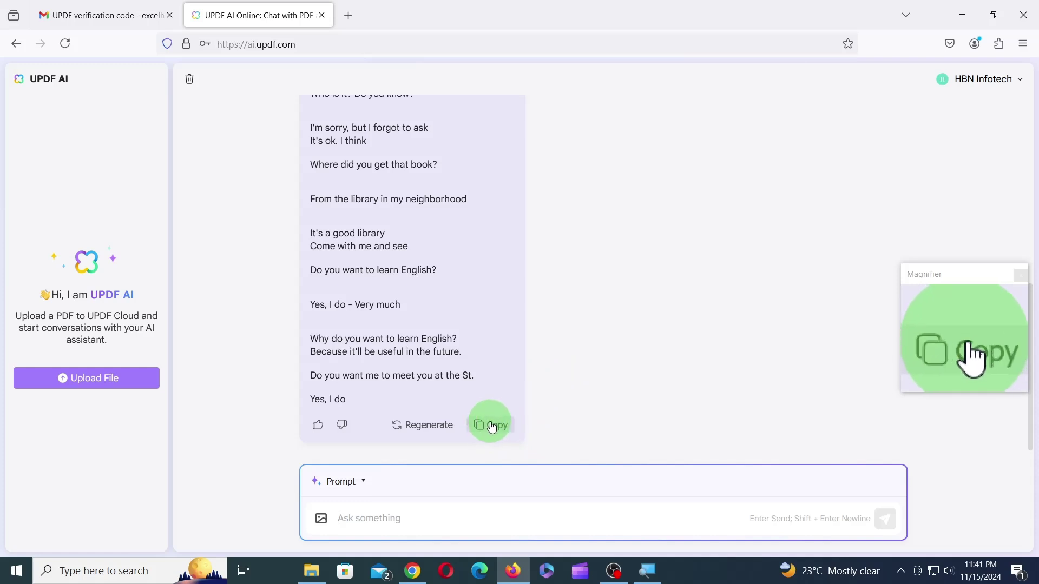
click(492, 427)
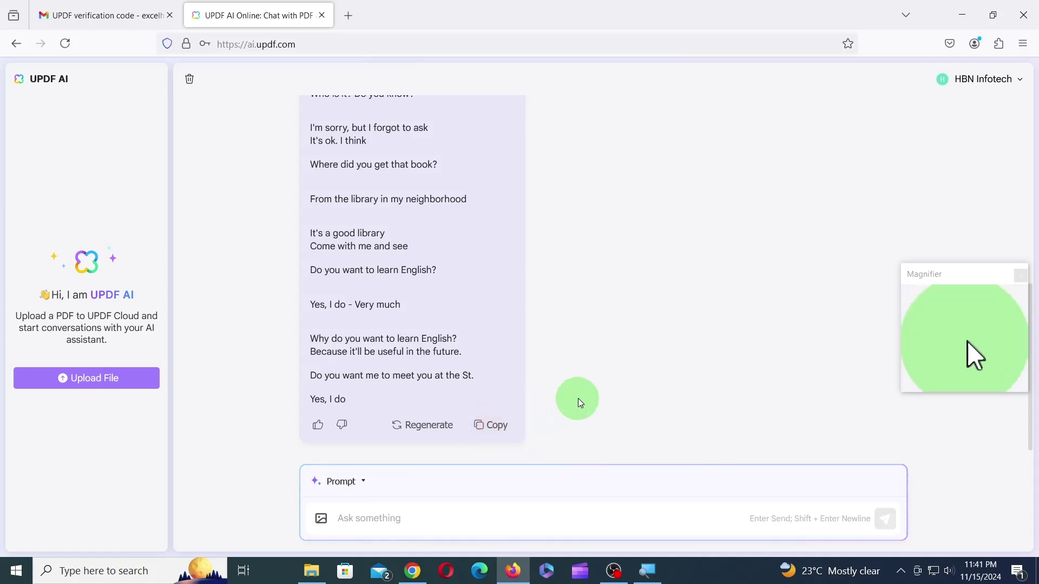
key(super+r)
text(n)
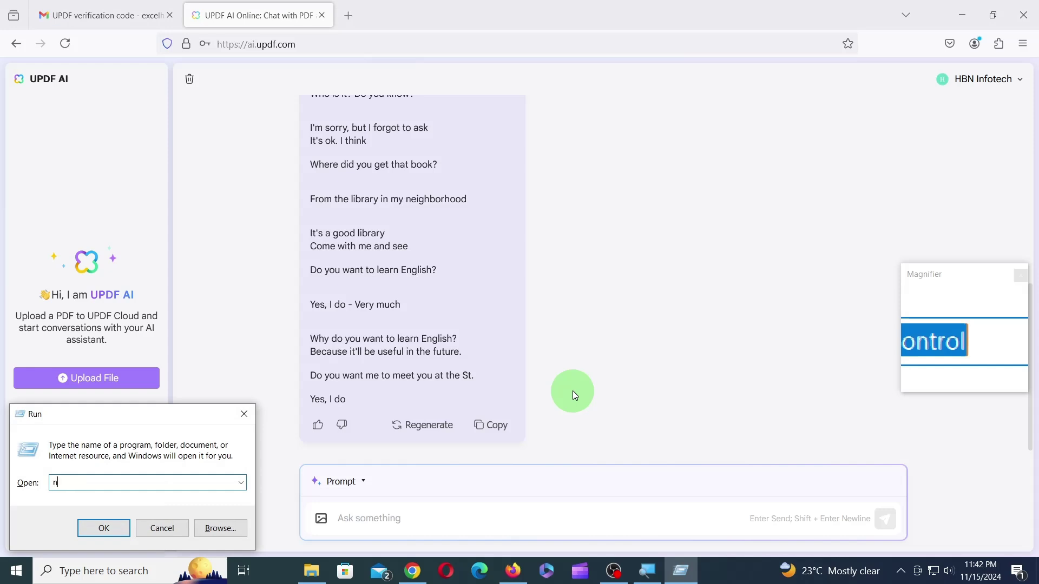
text(otepad)
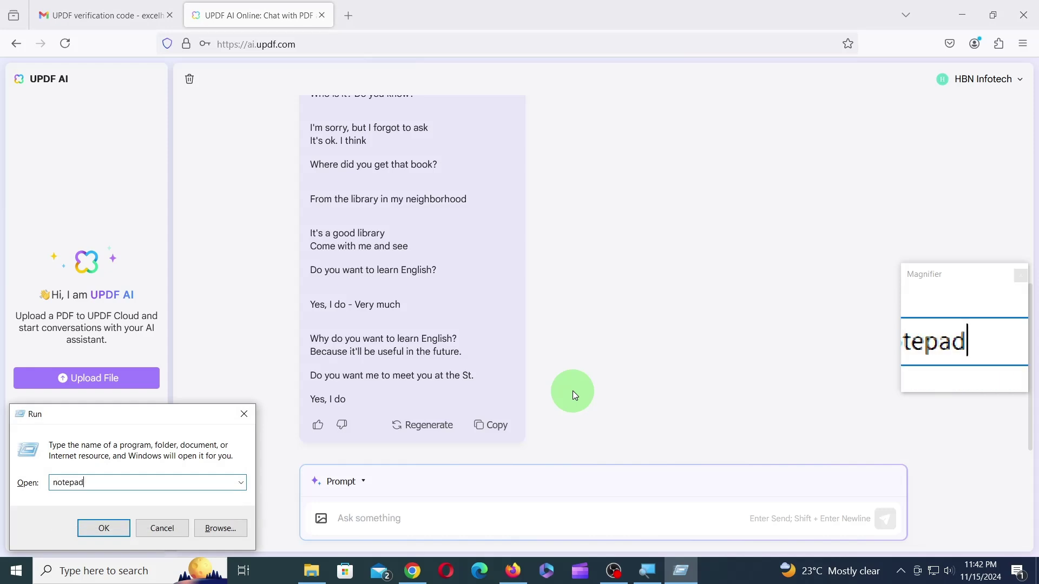
key(Return)
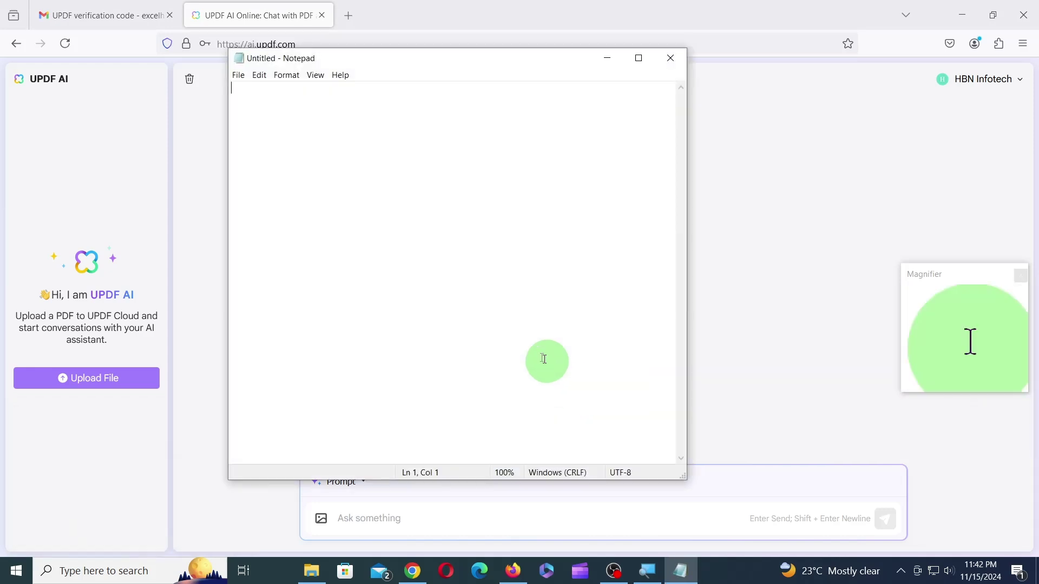
key(ctrl+v)
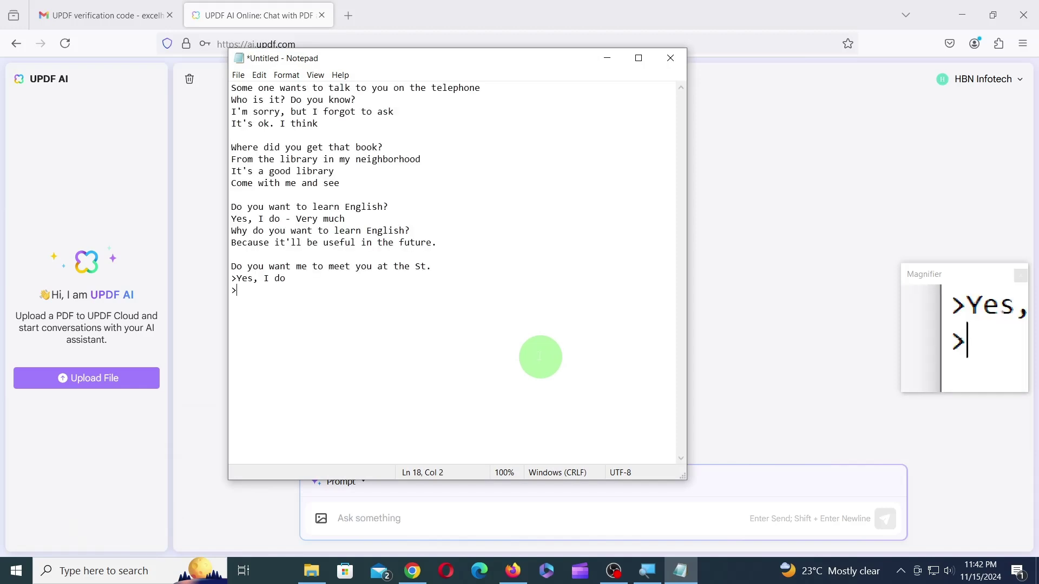
click(673, 61)
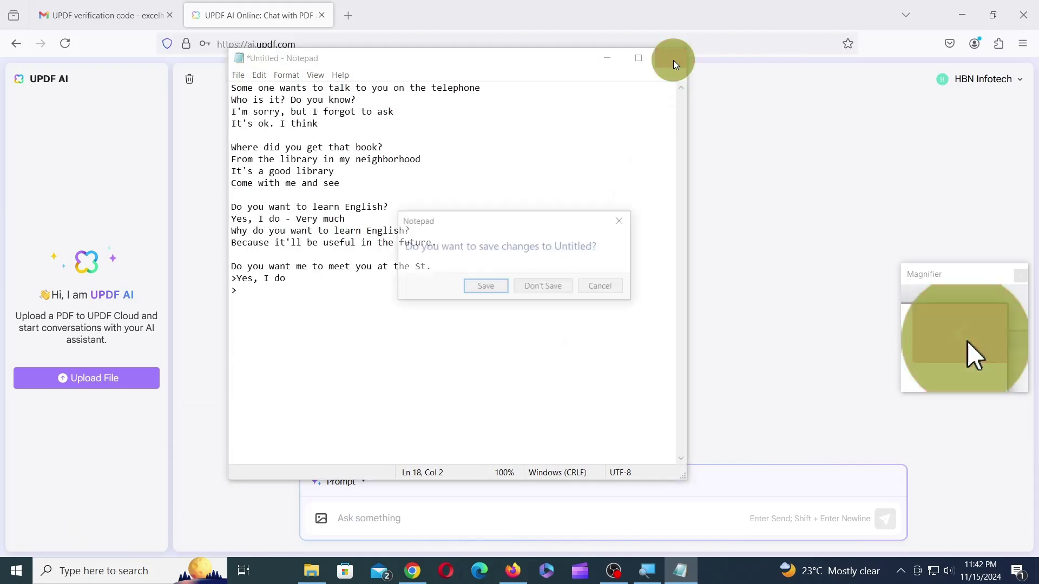
click(550, 286)
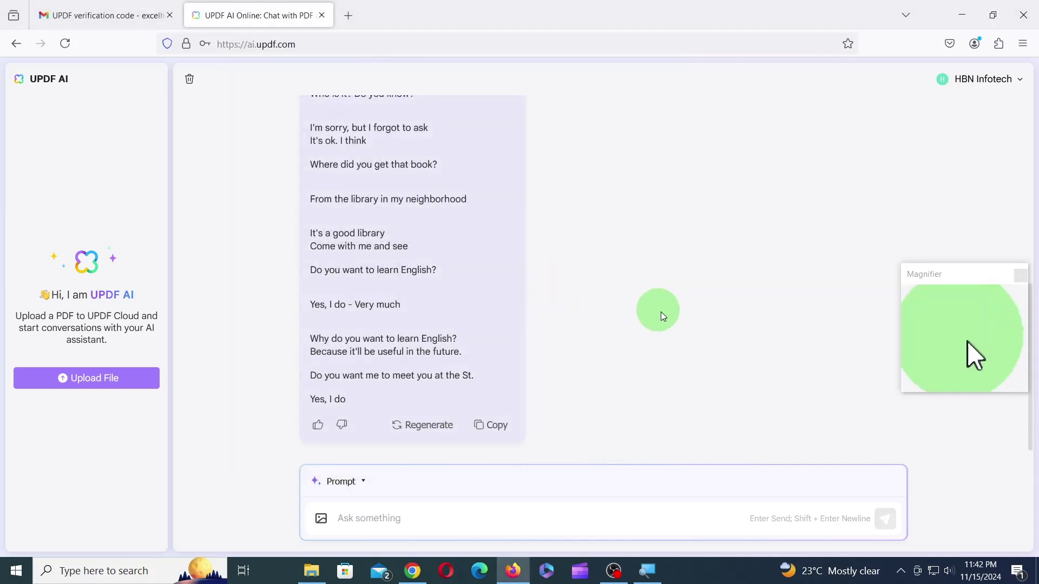
Ask the AI to translate the dialogue into Kannada, then type 'please summarise the above'
click(374, 520)
text(translate to kannada)
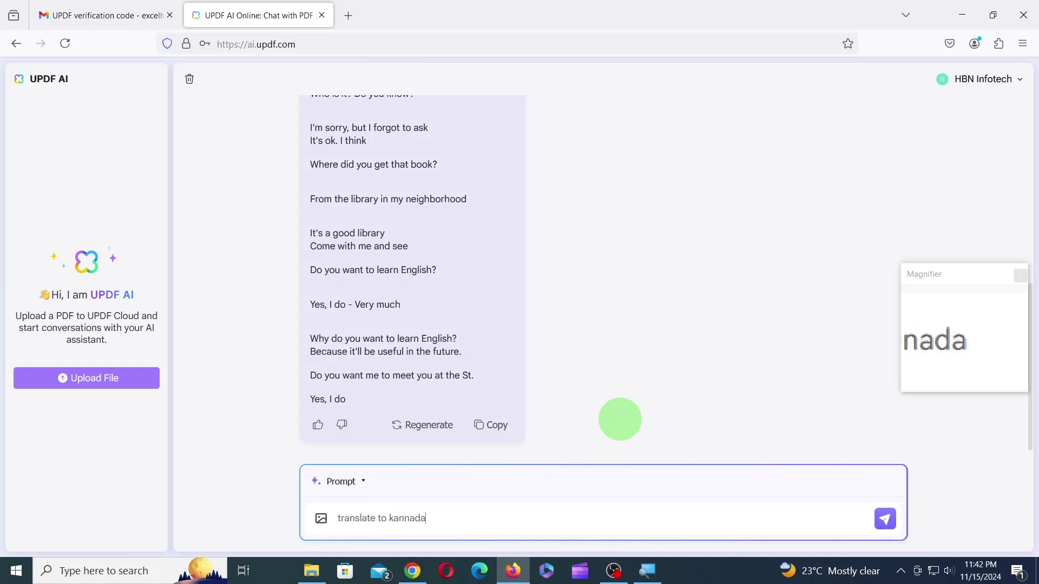
key(Return)
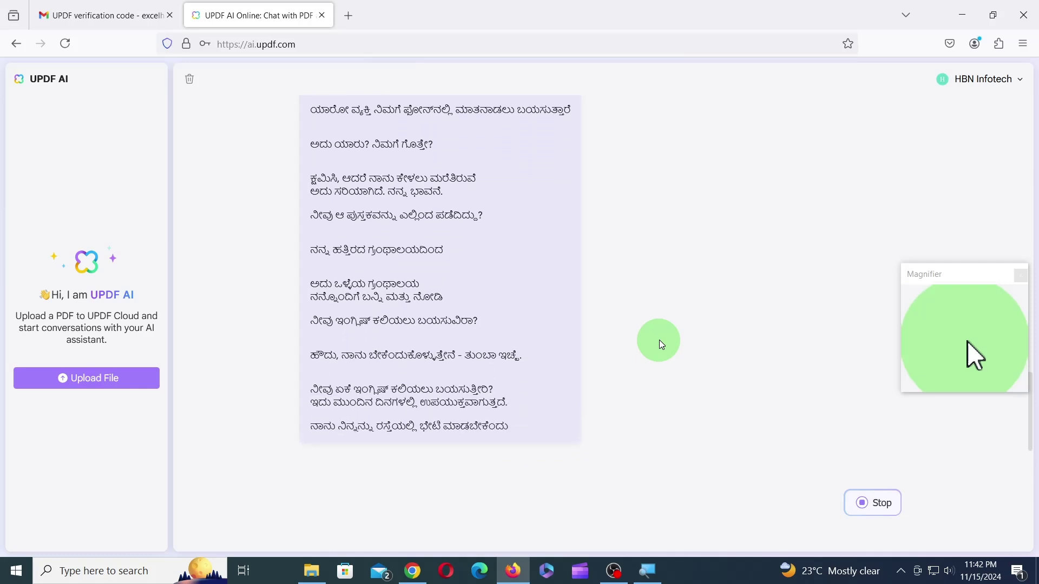
text(please summarise the abo)
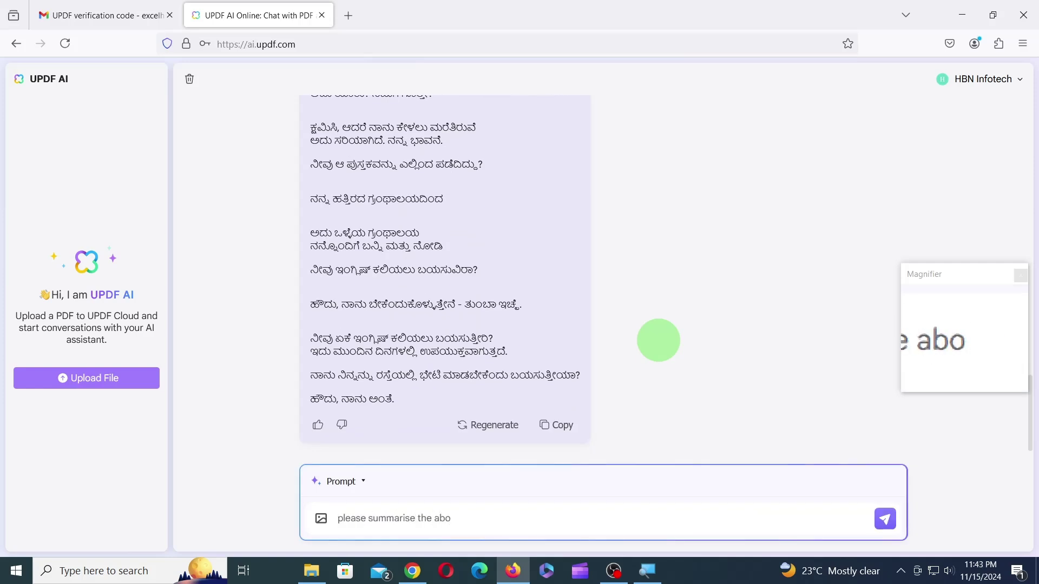
text(ve)
Send the summarise request and regenerate the summary reply
key(Return)
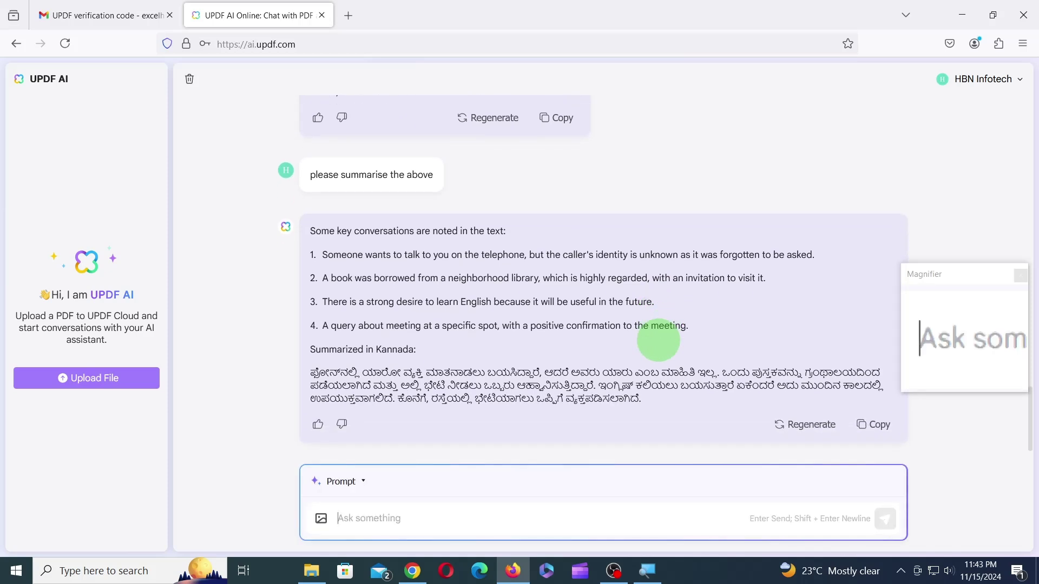
click(784, 429)
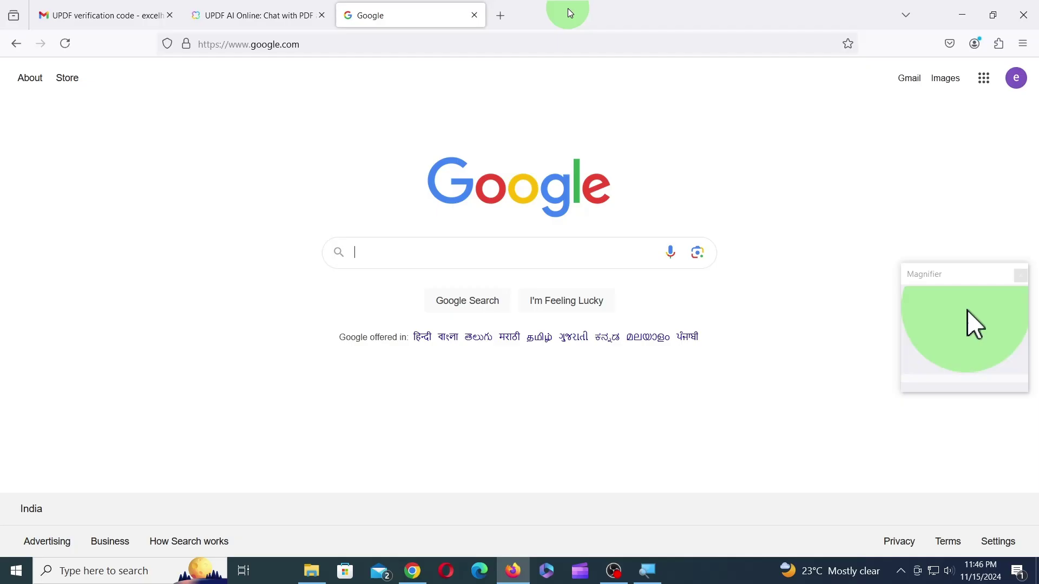
Search Google for 'updf', open updf.com and download the free Windows installer
text(updf)
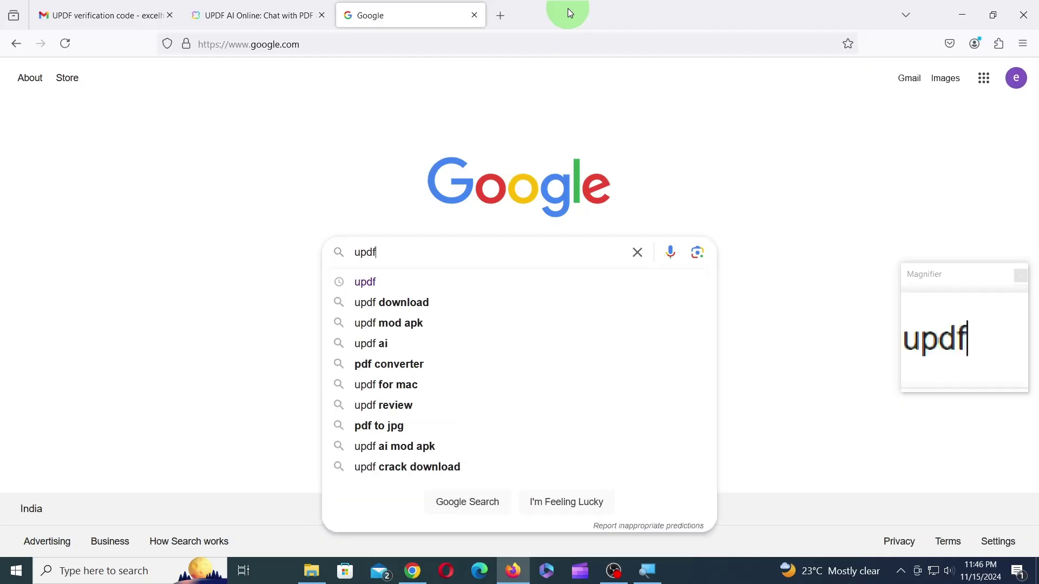
key(Return)
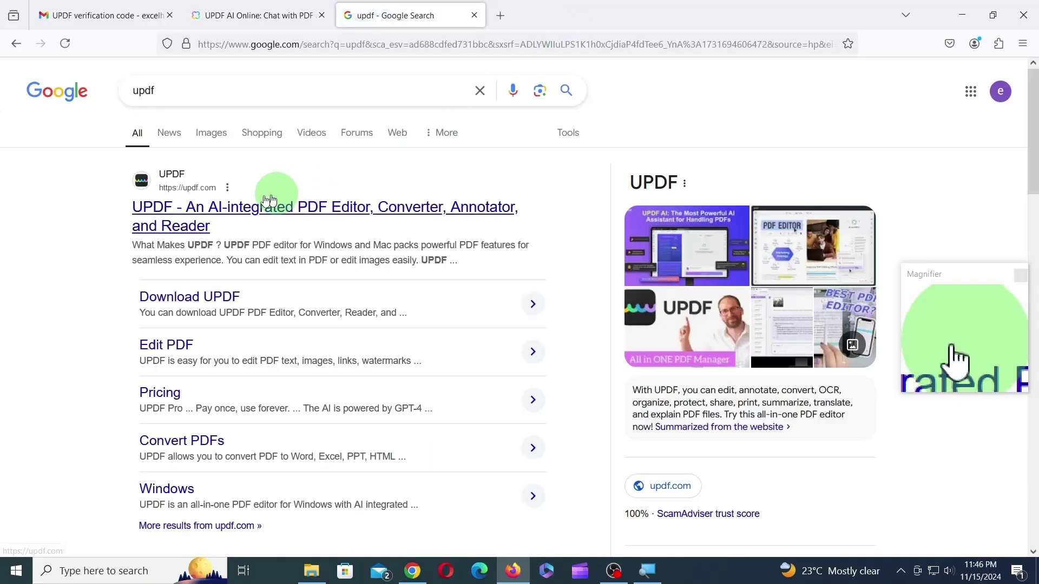
click(191, 211)
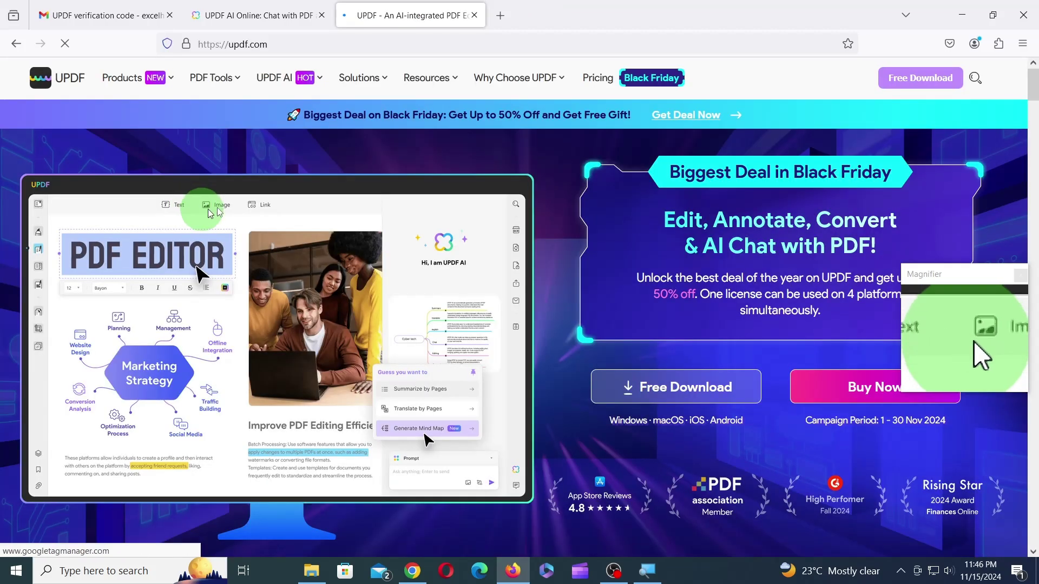
click(868, 81)
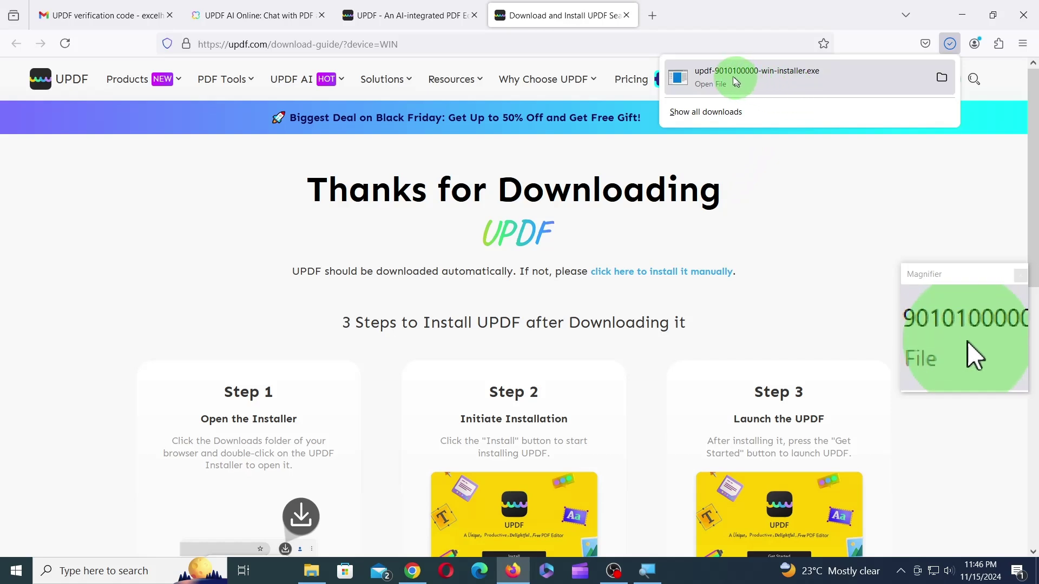
Run the downloaded UPDF installer to completion and launch UPDF
click(724, 77)
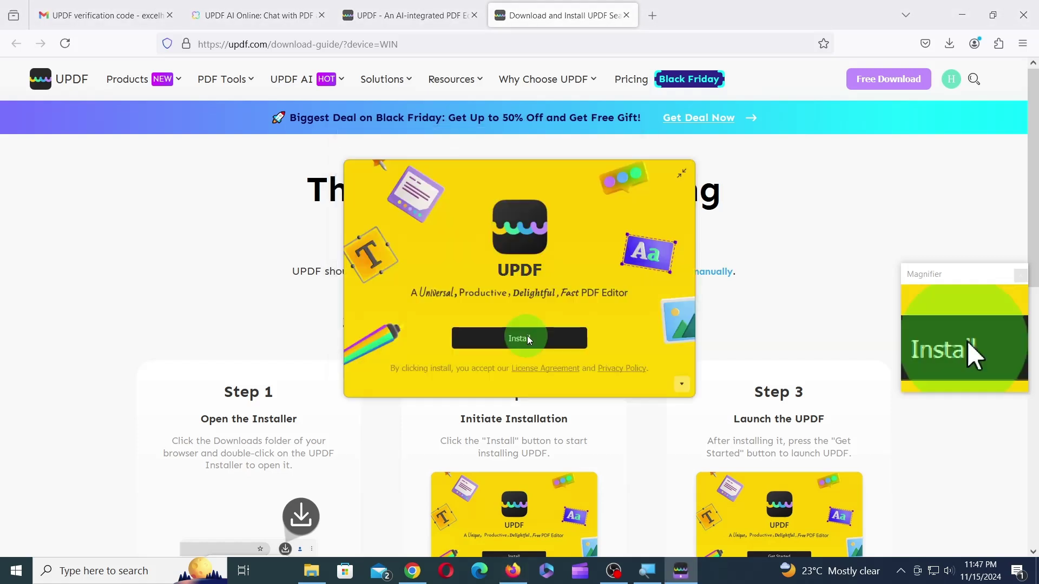
click(546, 344)
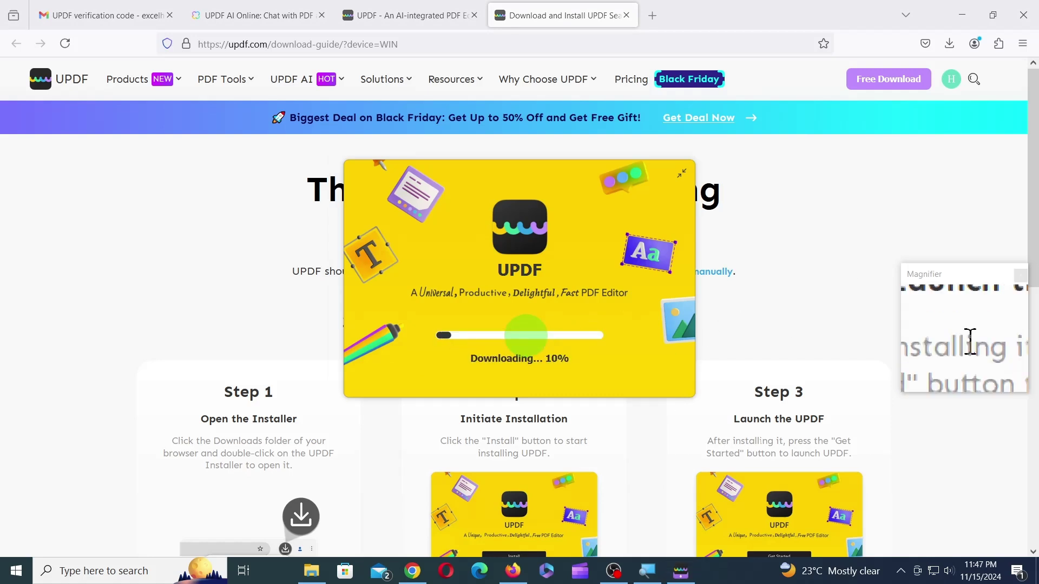
click(759, 441)
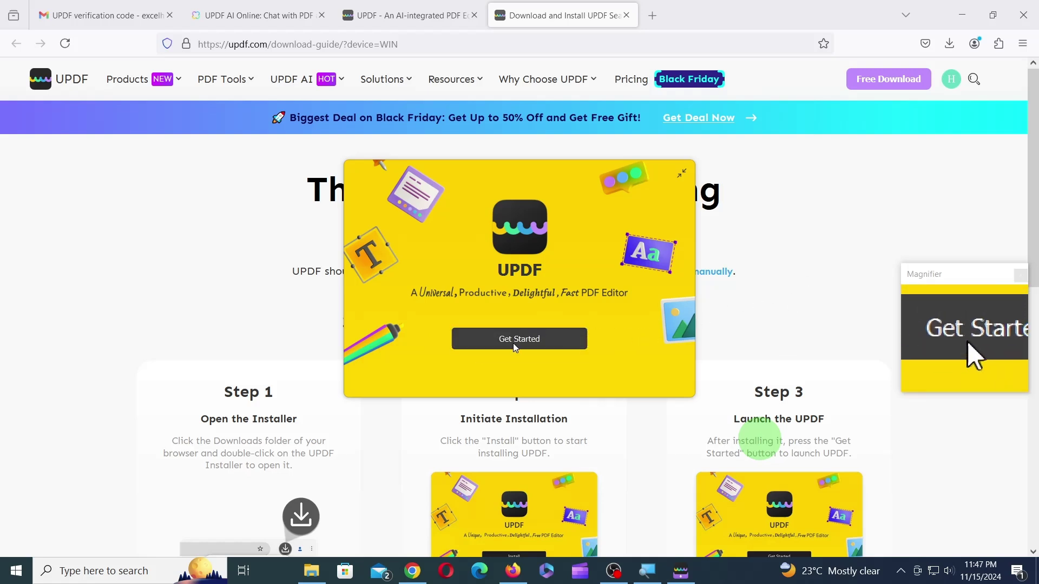
click(547, 341)
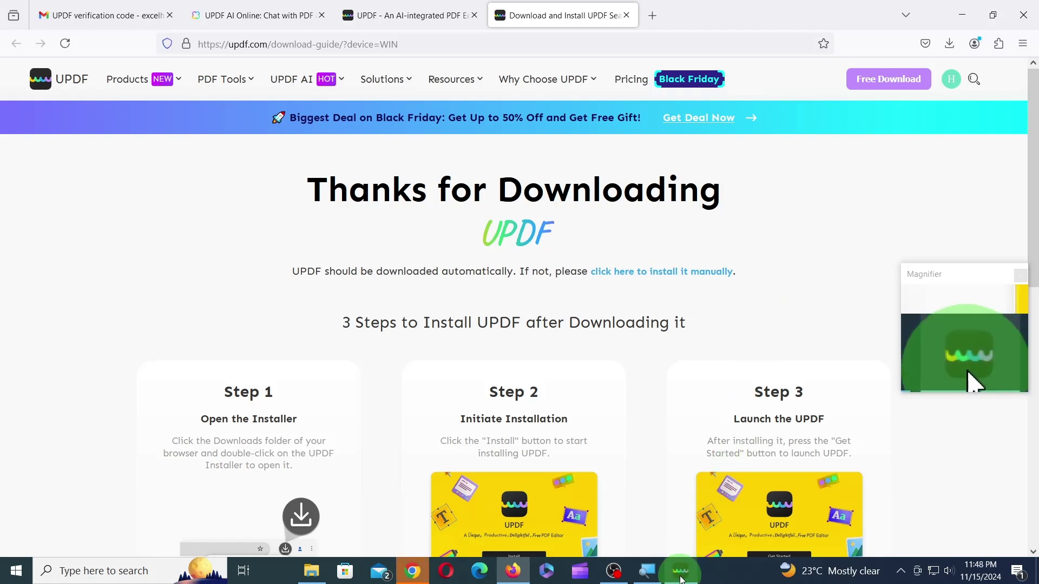
Maximize UPDF, open the Scanned1 scan, dismiss the login promo, and open the UPDF AI panel
click(681, 579)
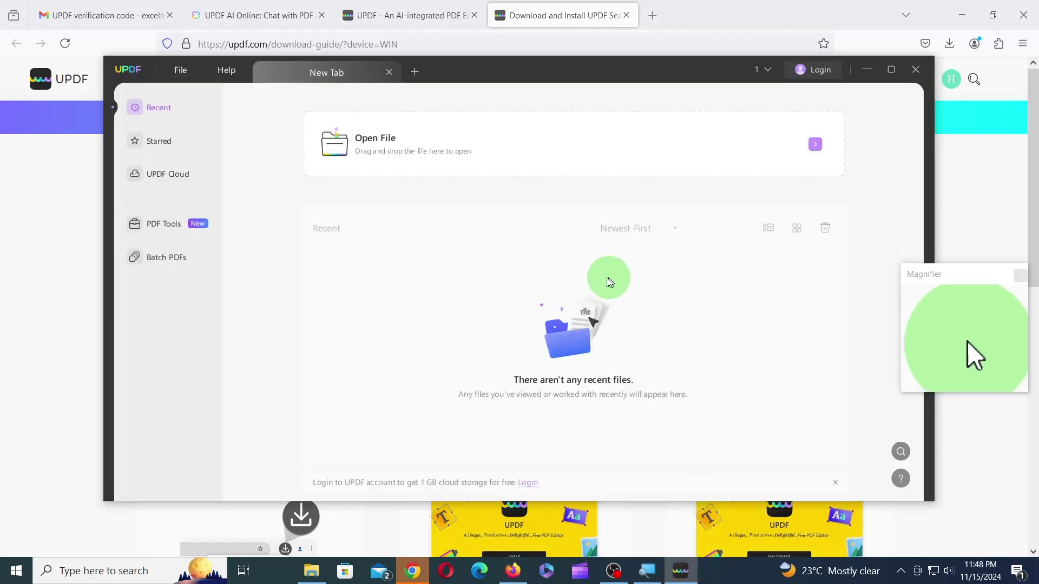
click(891, 71)
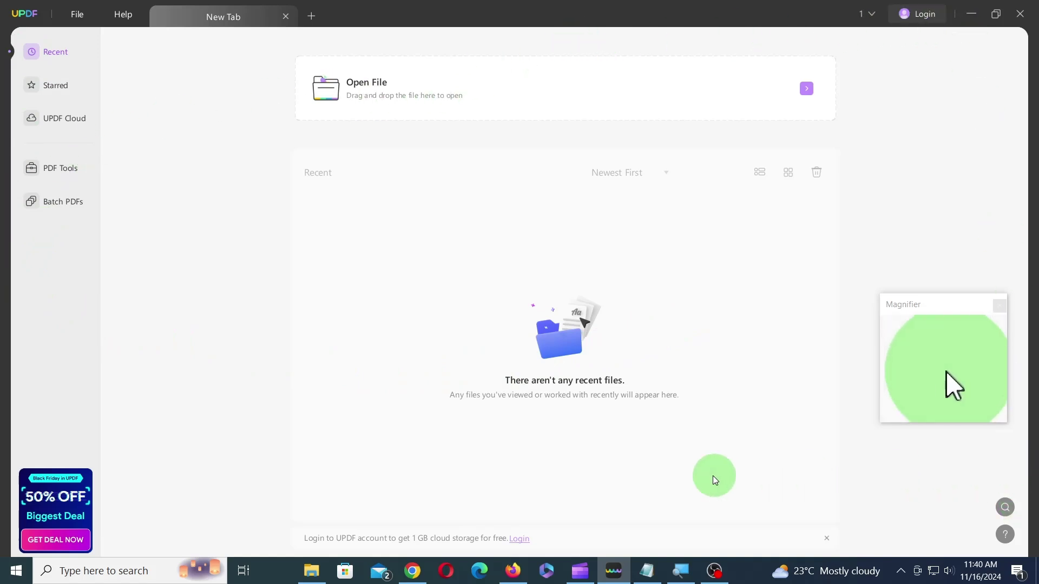
drag(956, 304, 97, 309)
click(311, 571)
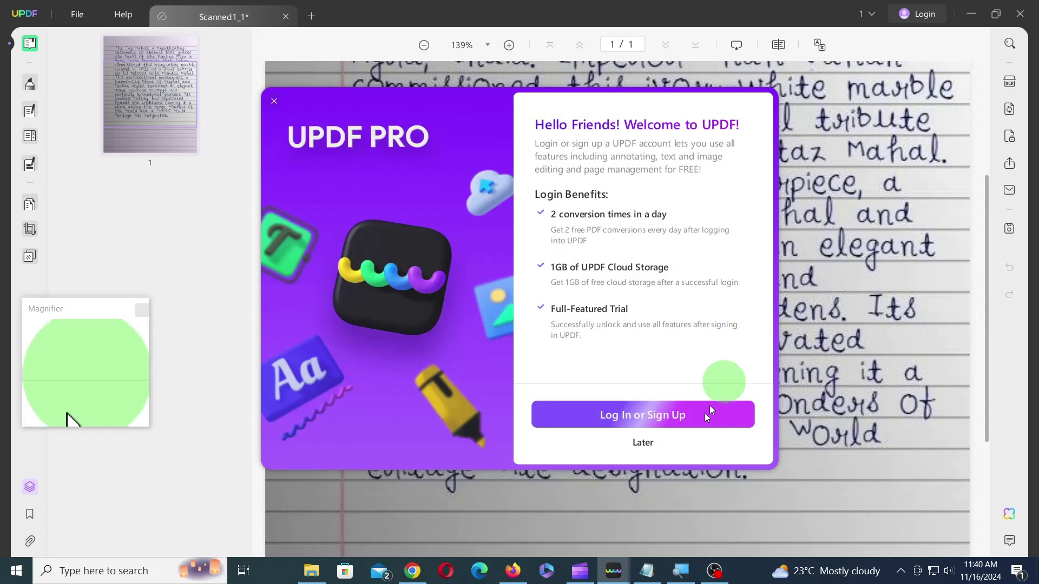
click(643, 442)
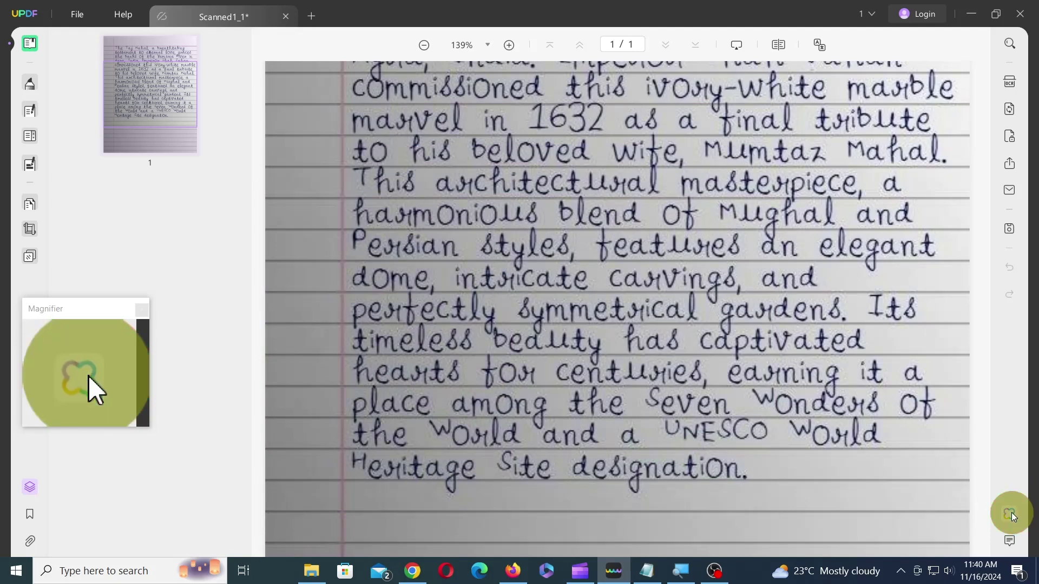
click(1010, 515)
Start UPDF AI sign-in by pasting the account e-mail and requesting a verification code
click(851, 178)
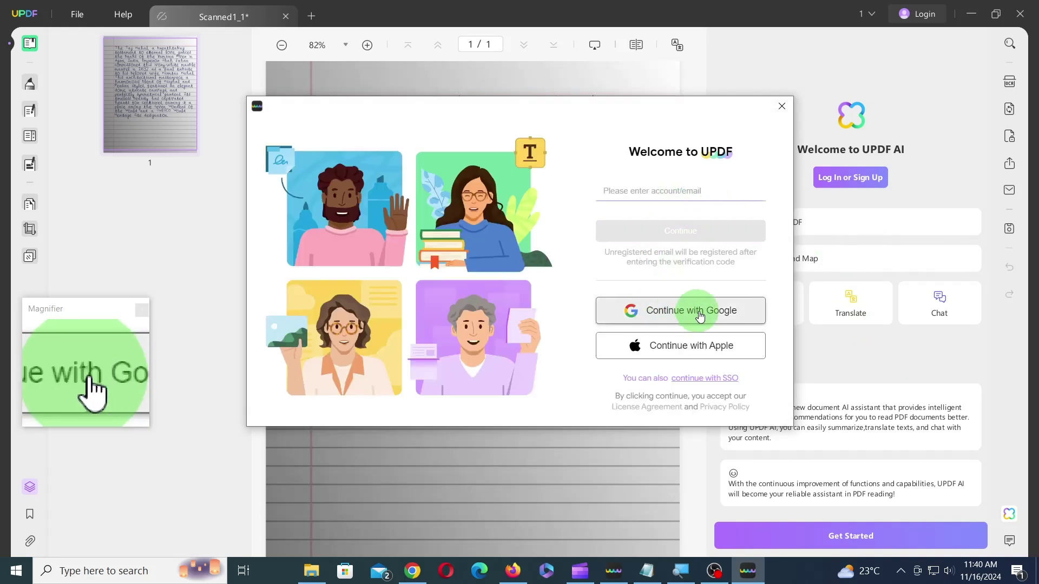
click(665, 189)
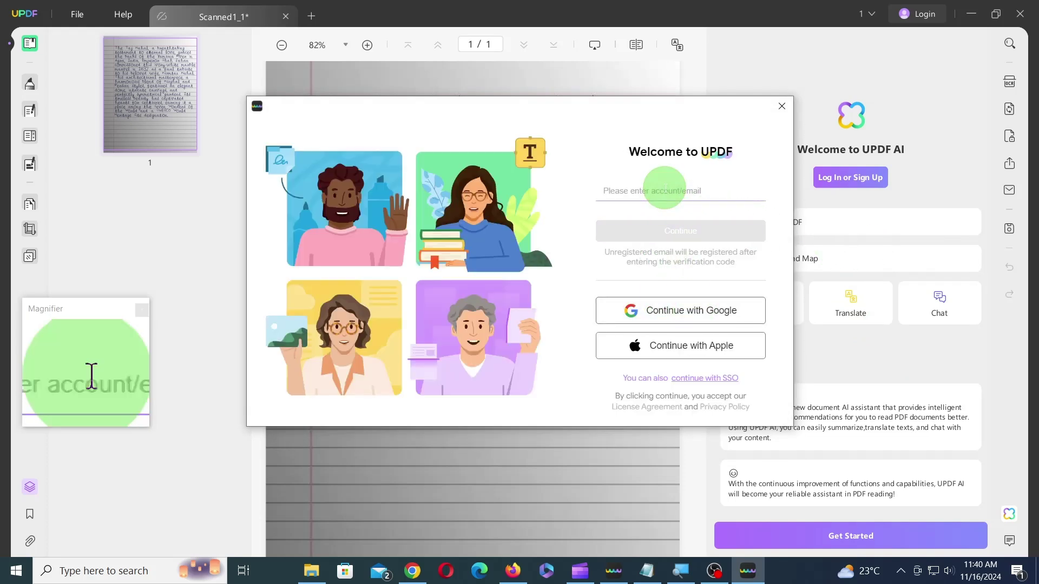
key(ctrl+v)
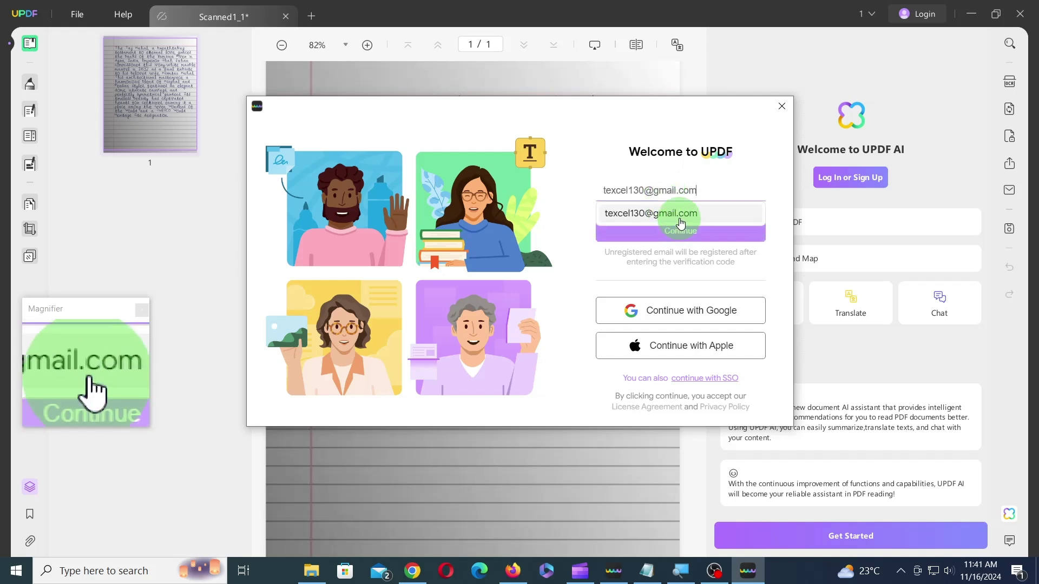
click(681, 232)
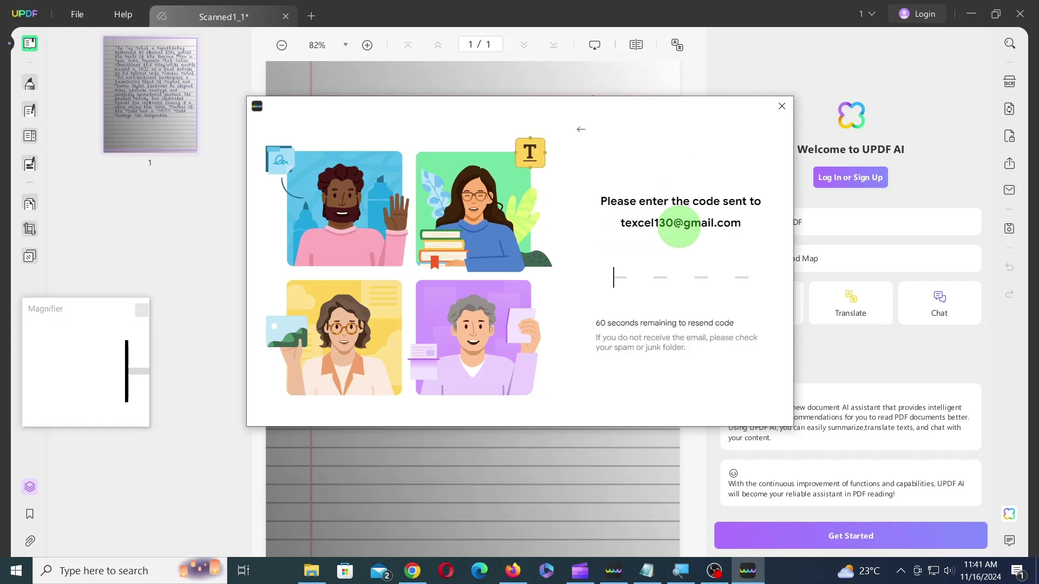
Copy the code from the UPDF verification email in Gmail and return to UPDF
click(514, 571)
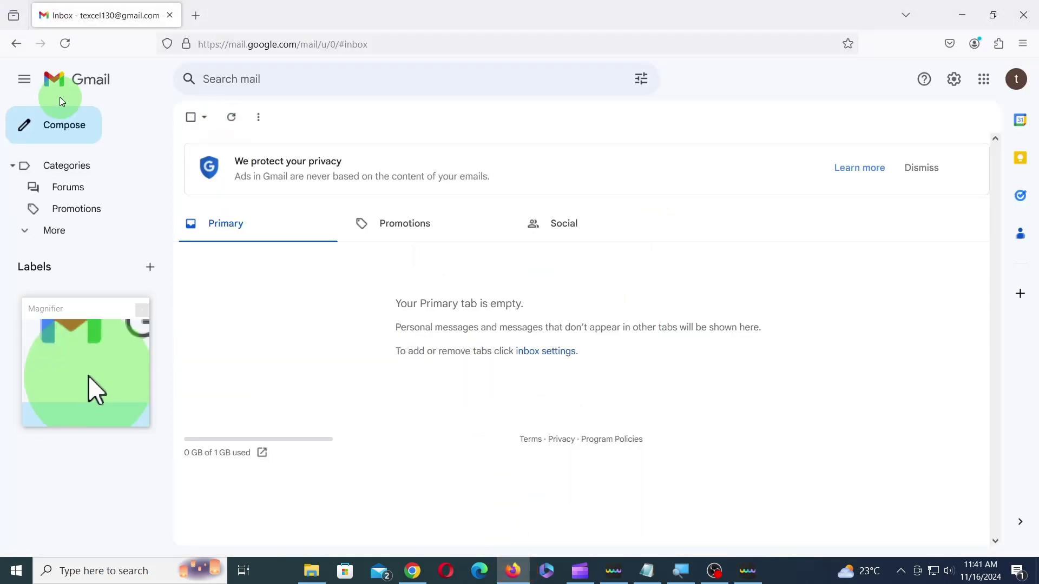
click(32, 86)
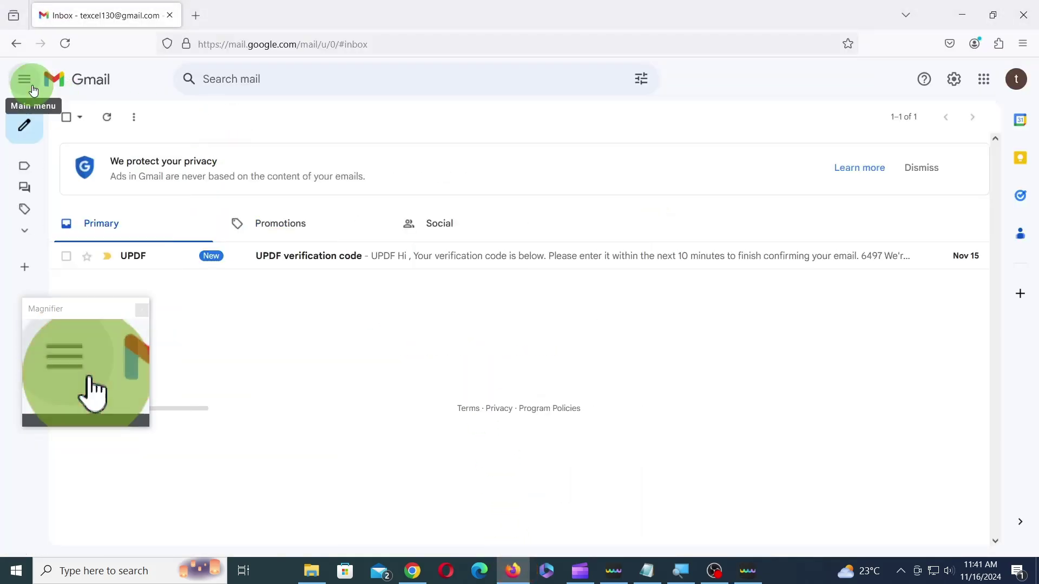
click(174, 255)
drag(521, 368, 579, 368)
right_click(575, 366)
click(582, 378)
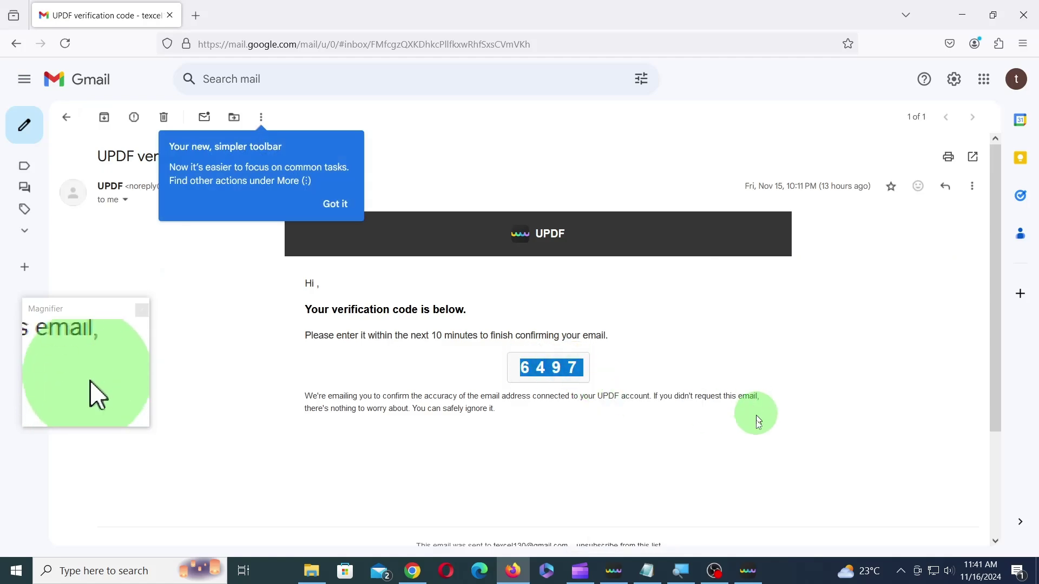
mouse_move(751, 572)
click(749, 540)
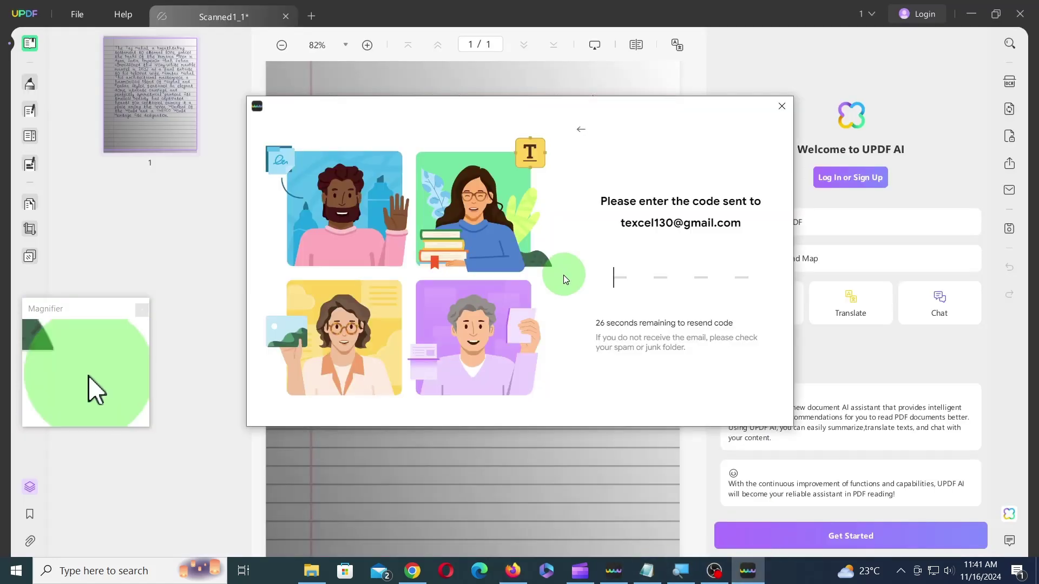
Paste the verification code, enter first and last name plus a password, and log in
key(ctrl+v)
click(641, 258)
text(HBN)
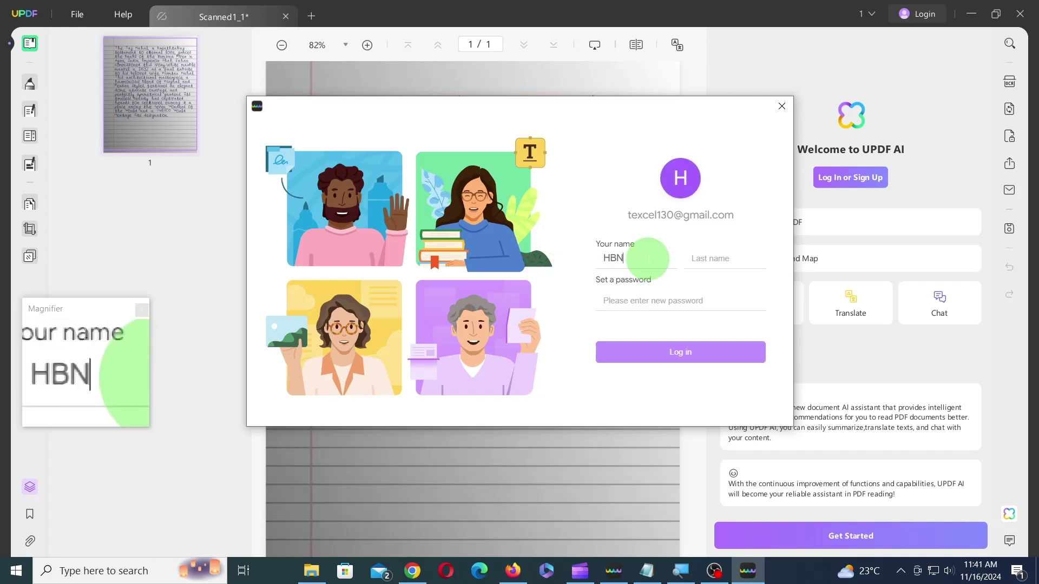
key(Tab)
click(625, 298)
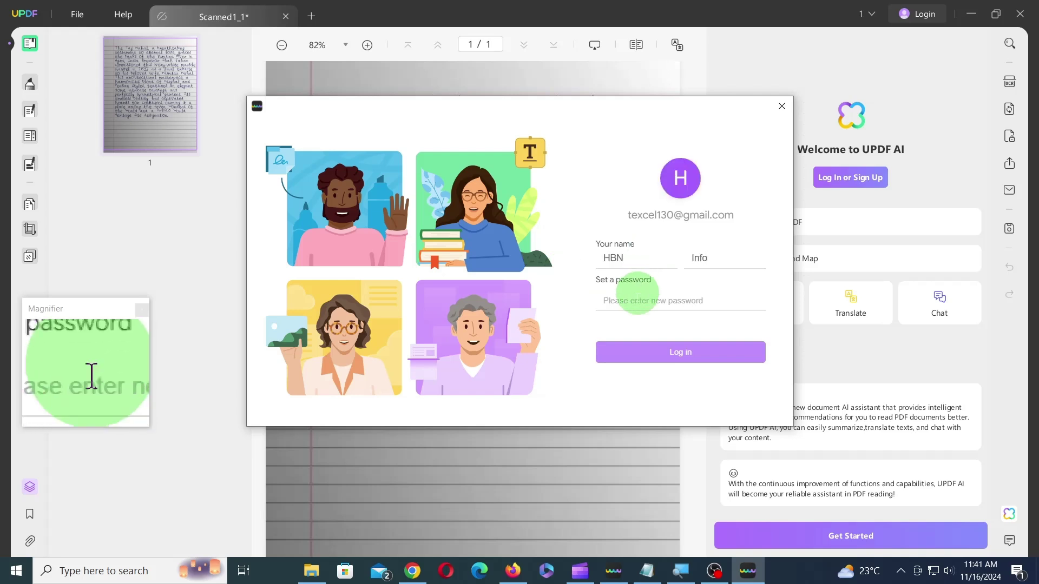
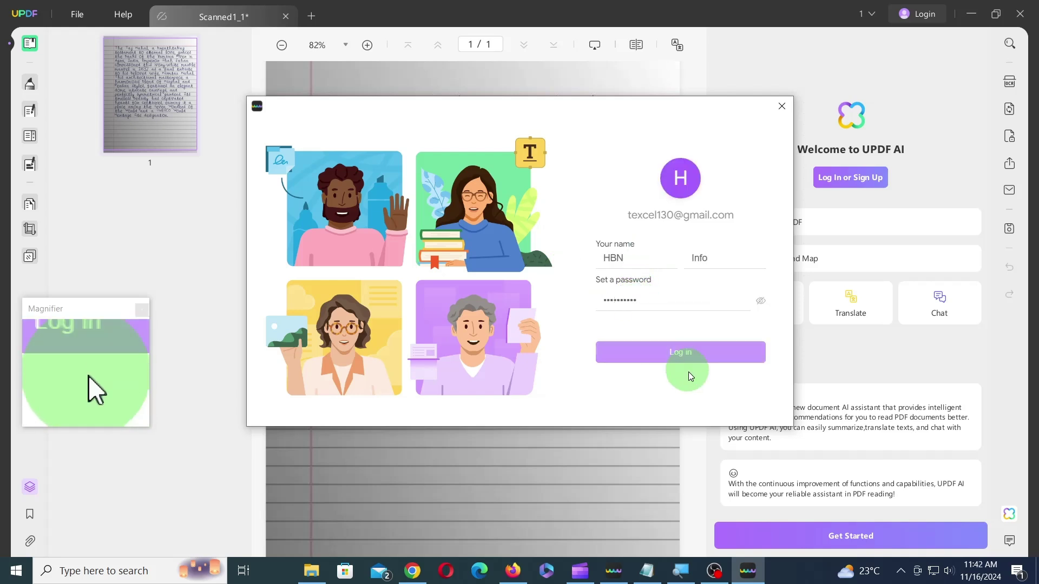
click(688, 353)
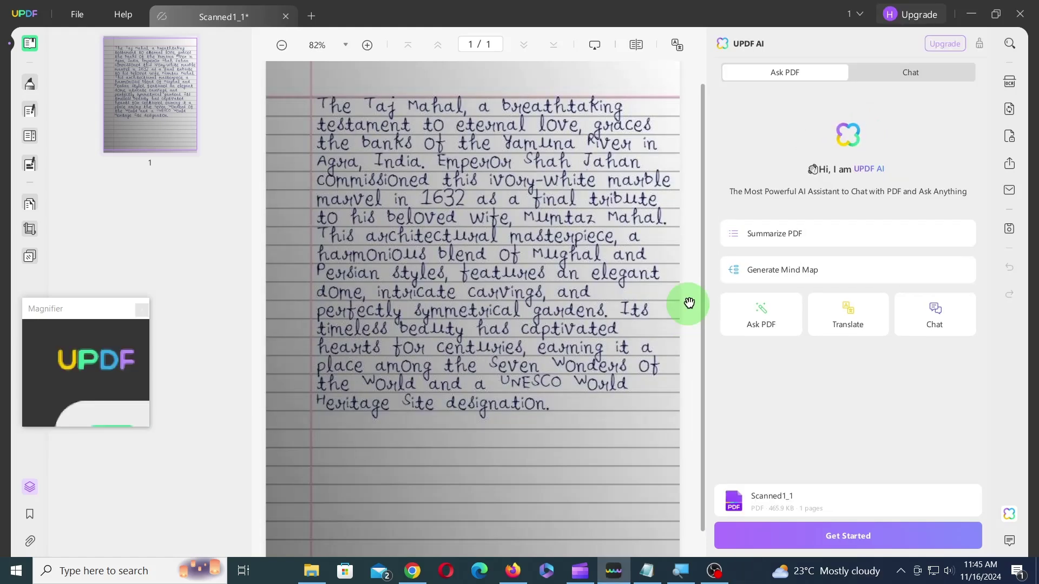
In the AI Chat tab, attach the Scanned1 image and send 'convert to text'
click(913, 76)
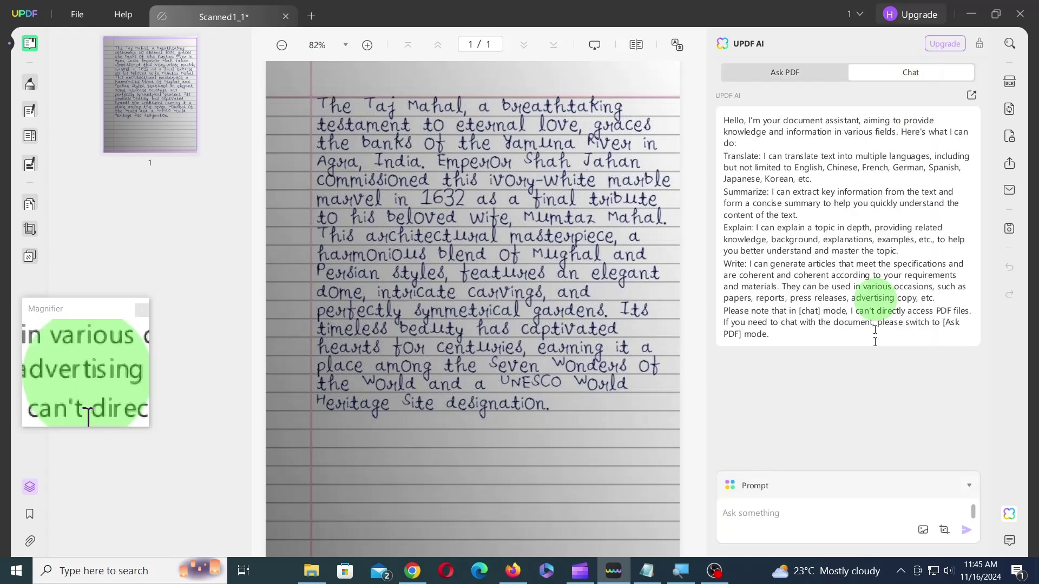
click(923, 530)
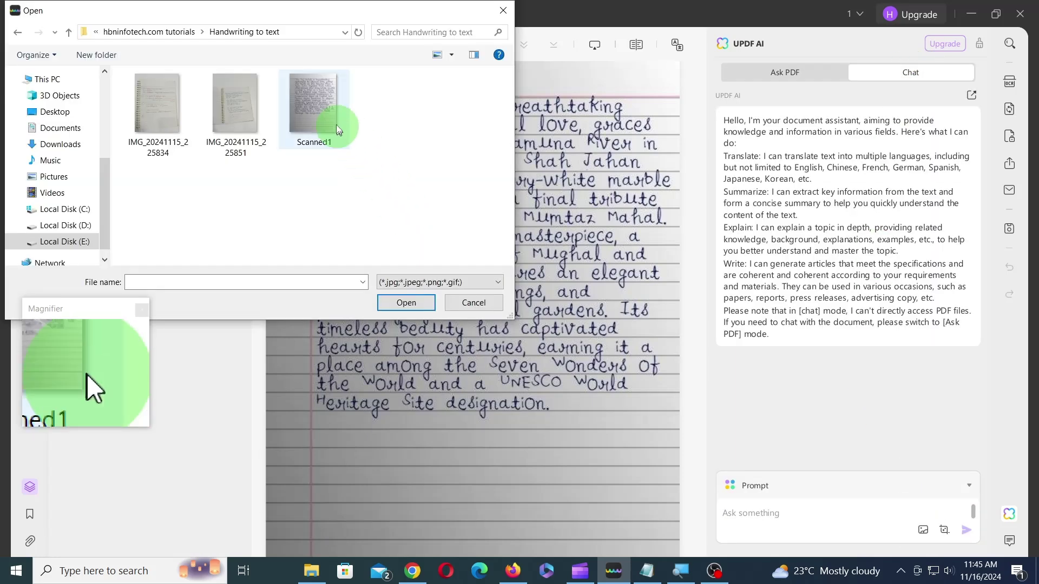
click(336, 129)
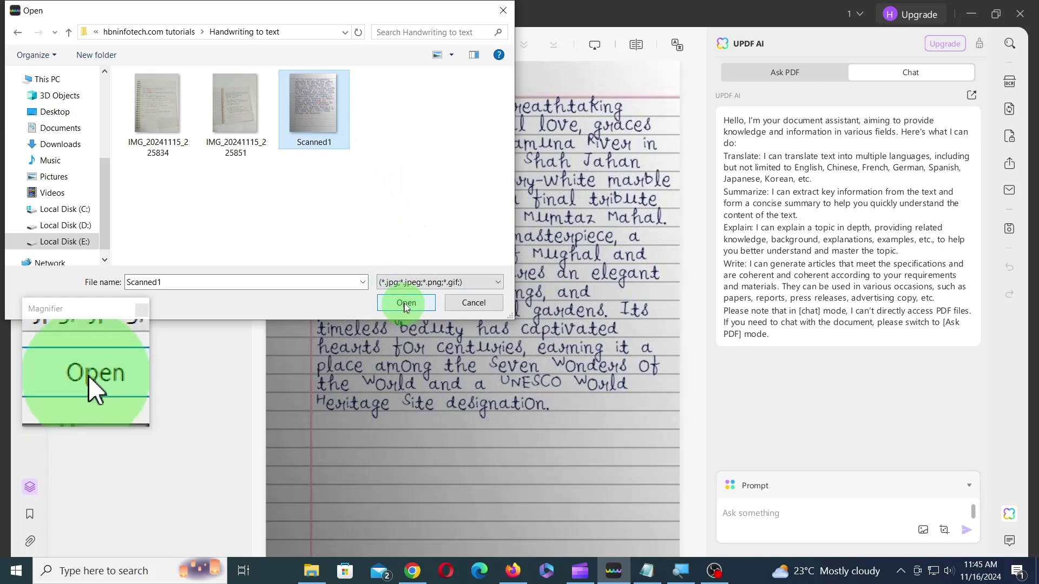
click(406, 304)
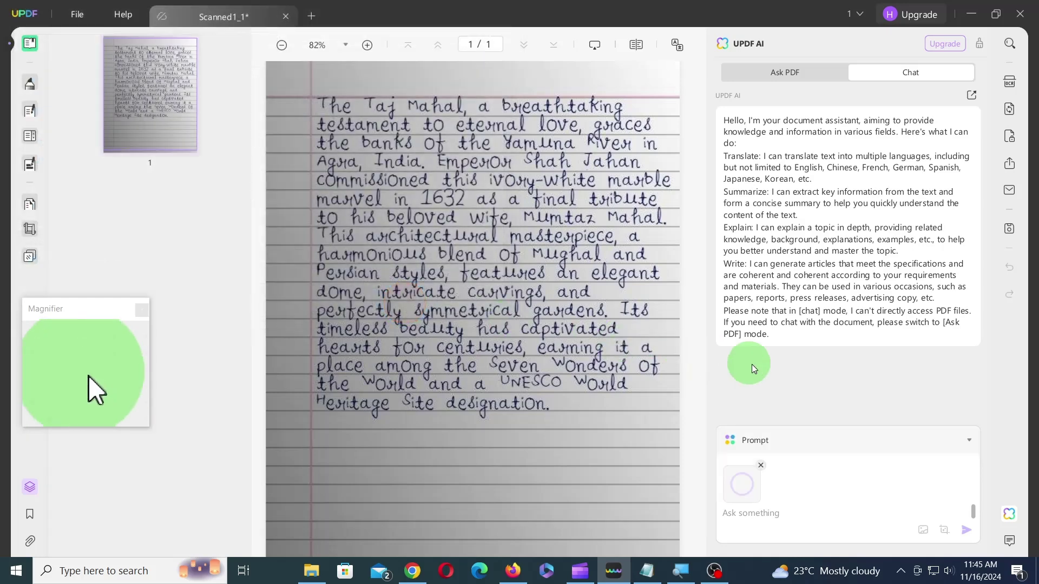
click(771, 517)
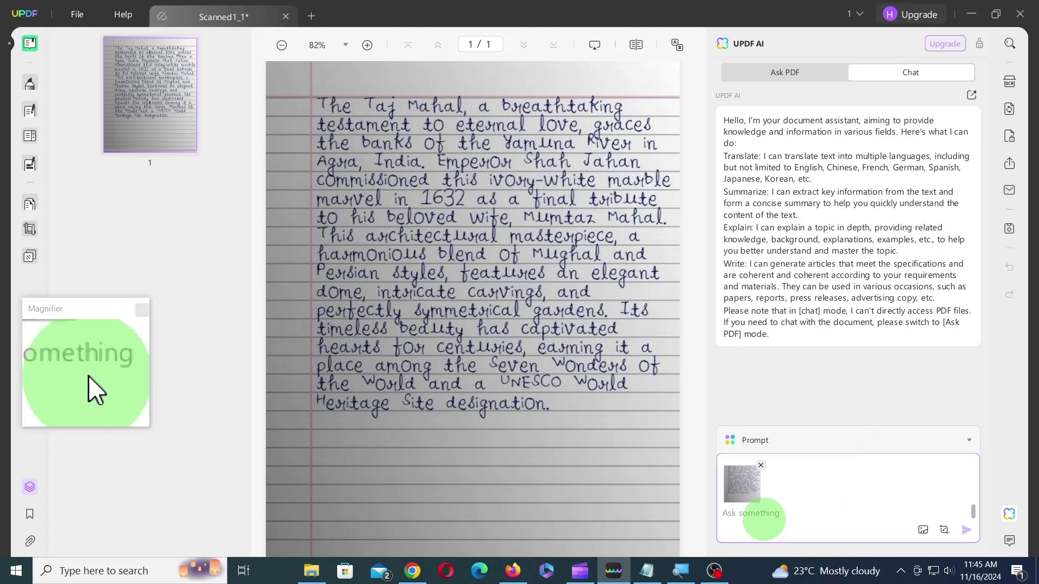
text(convert to text)
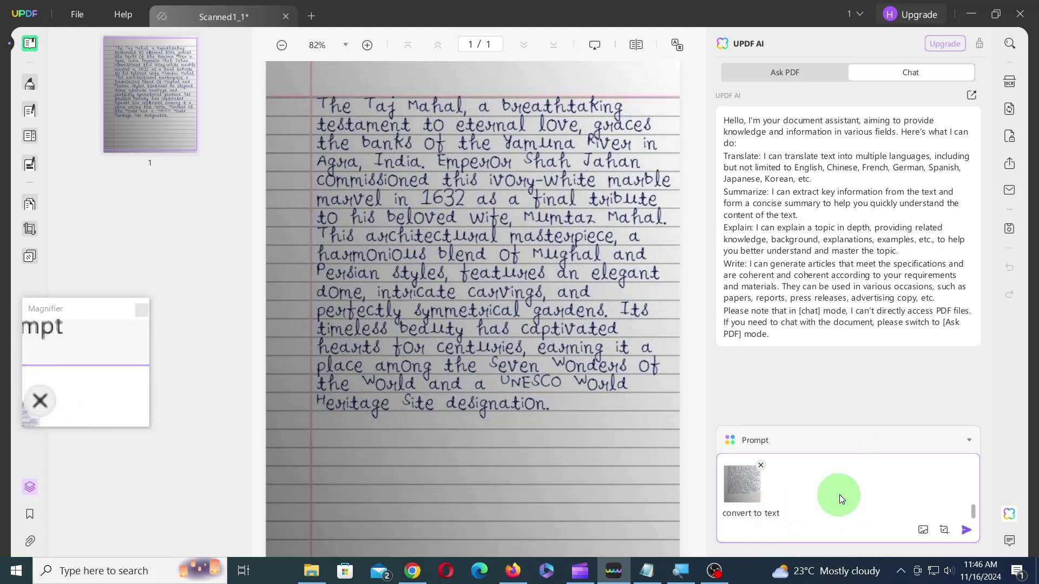
key(Return)
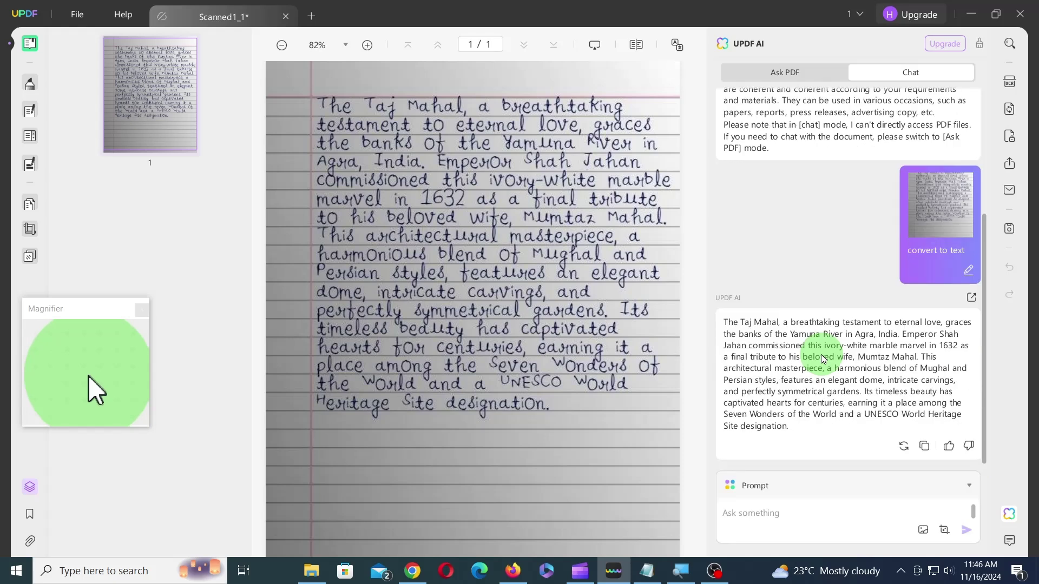
Ask the AI chat to 'summarise the above' Taj Mahal text, then translate the summary to Tamil
click(792, 518)
text(summarise the above)
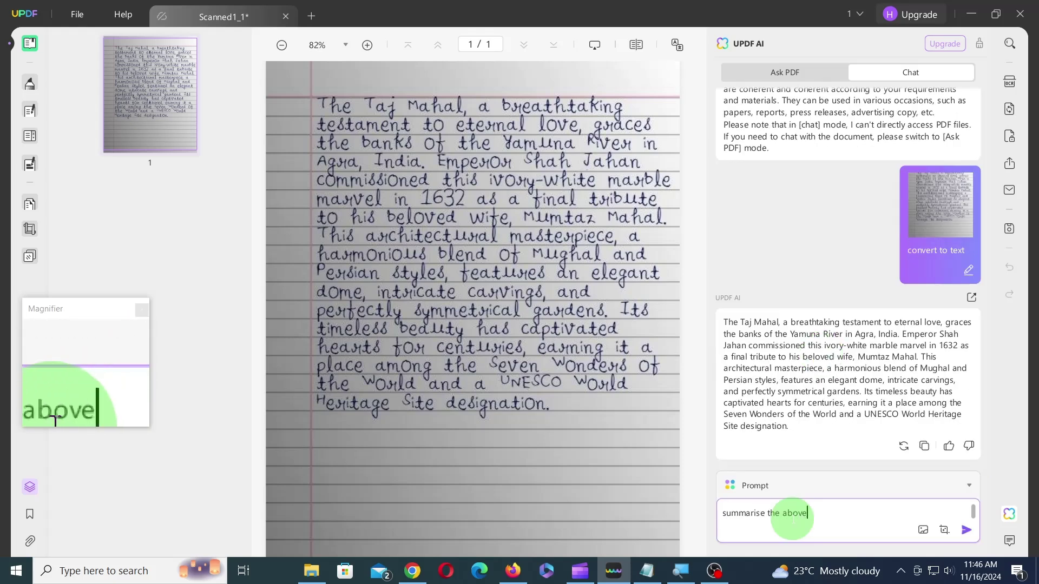
key(Return)
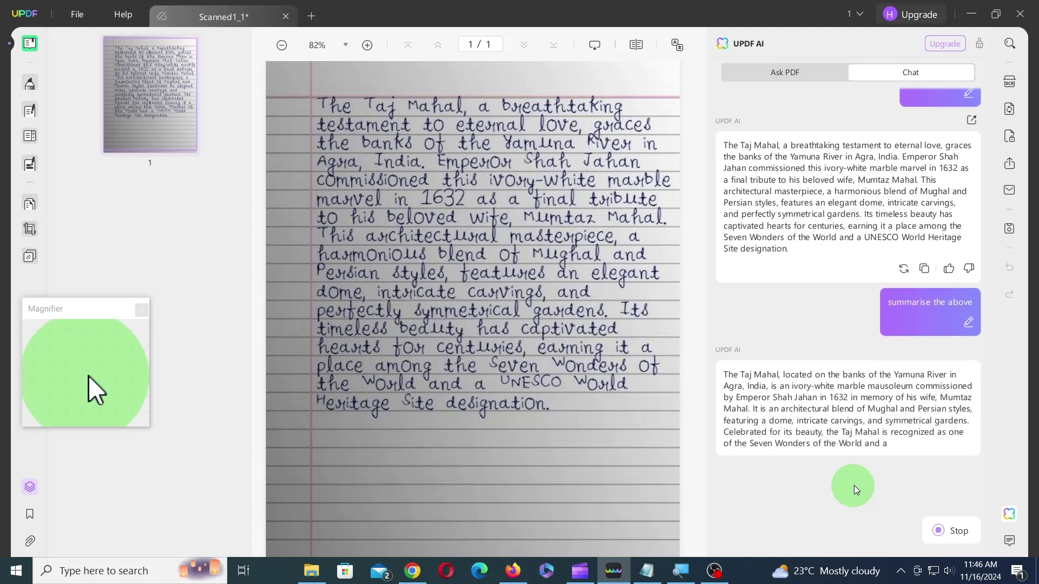
text(translate the above to tamil)
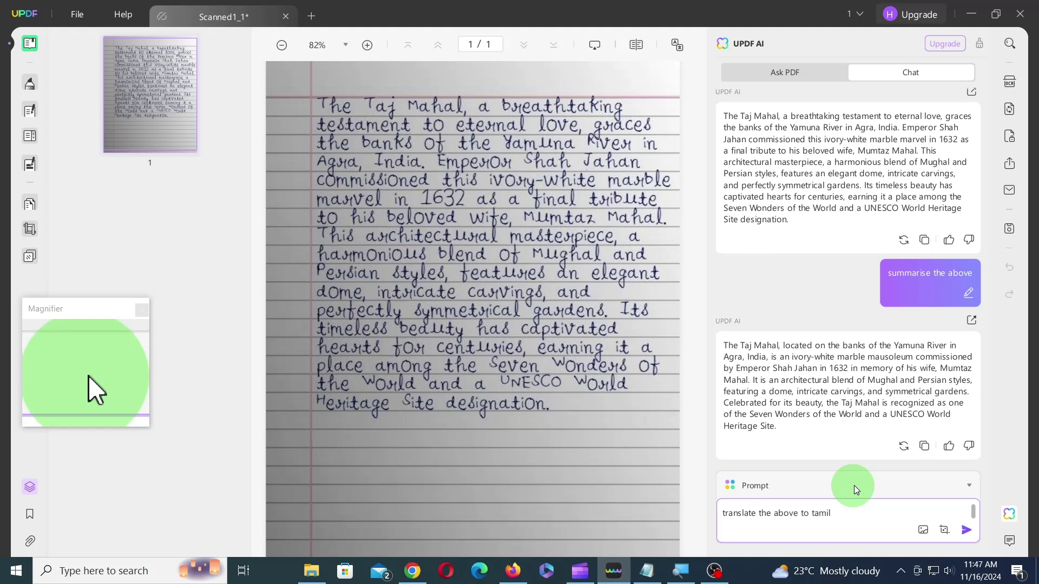
key(Return)
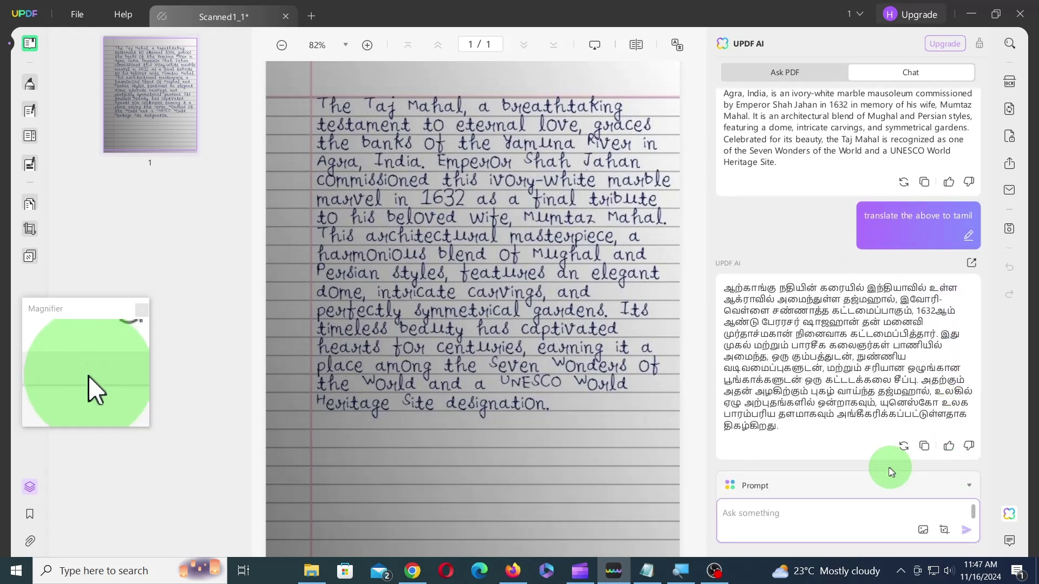
Copy the Tamil reply and paste it into a new blank Word 2016 document
click(924, 449)
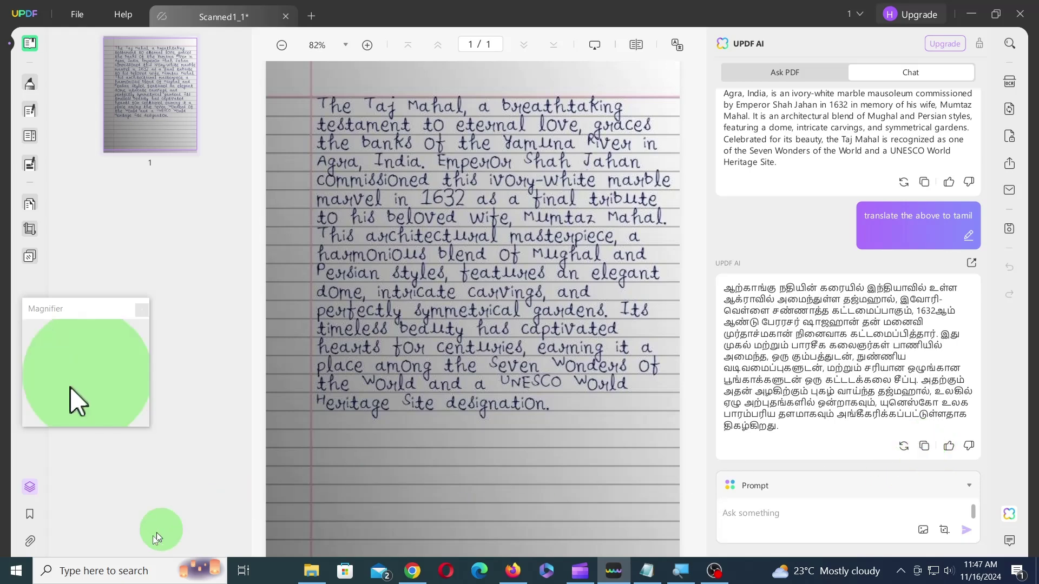
click(129, 573)
text(word)
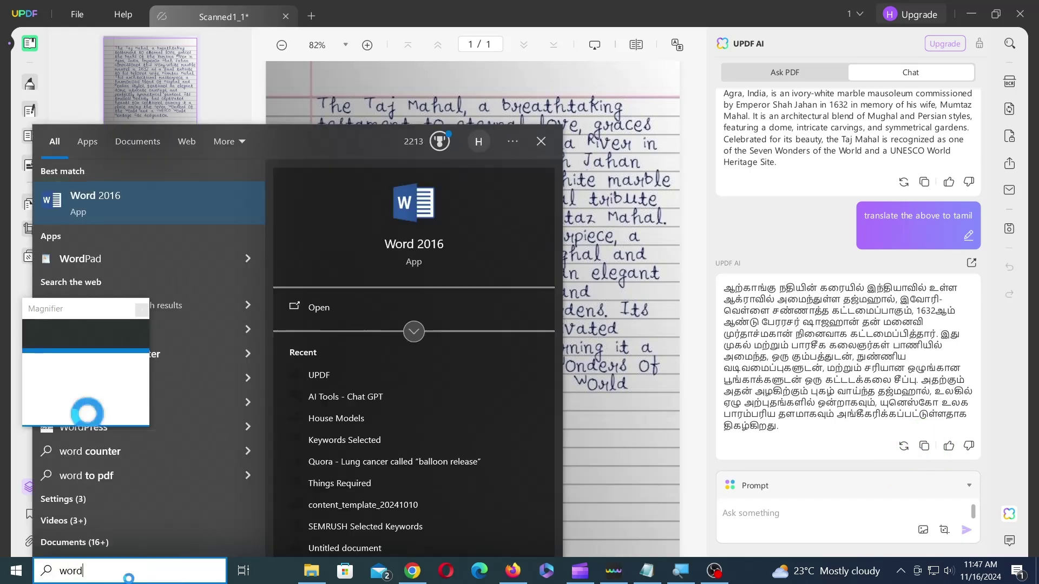
click(204, 201)
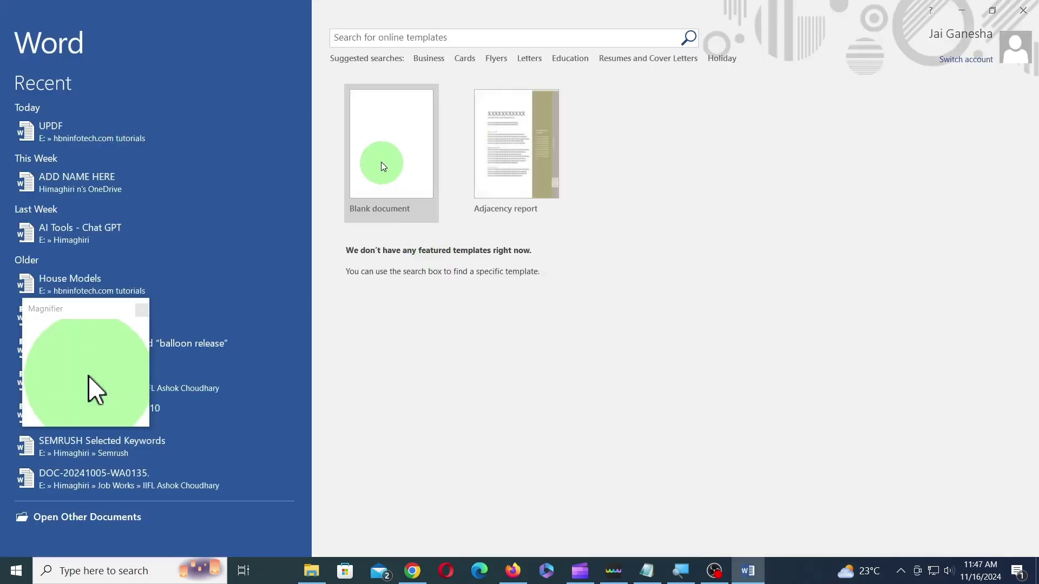
click(382, 159)
click(10, 57)
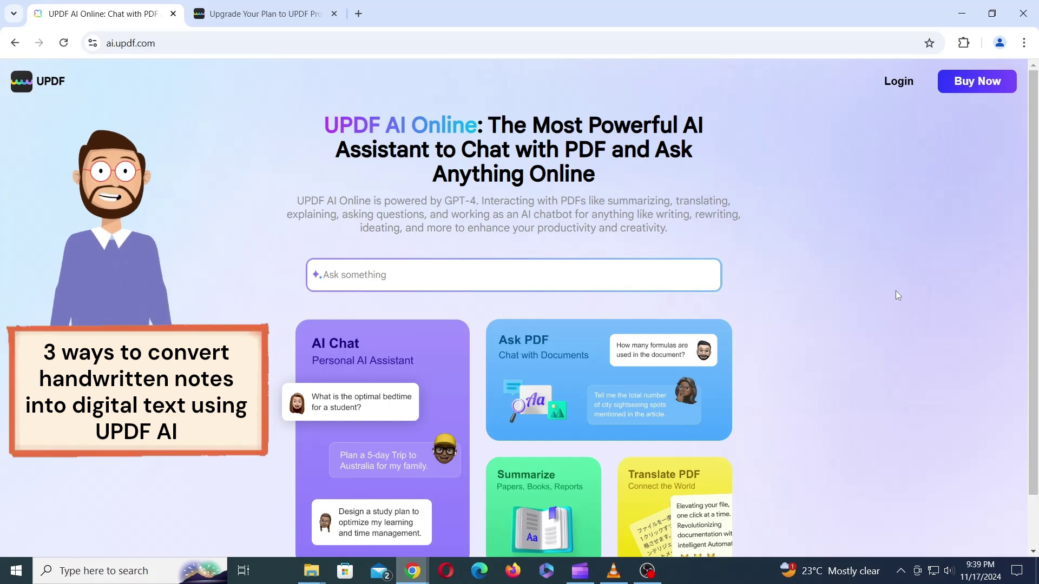
scroll(895, 290, down, 2)
scroll(895, 291, up, 2)
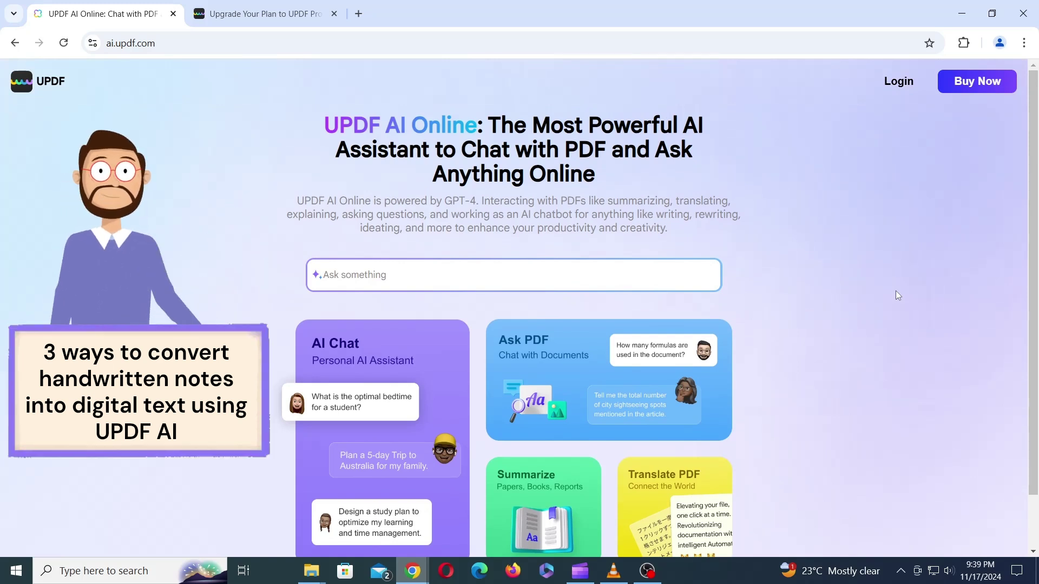
scroll(896, 292, down, 1)
scroll(896, 291, up, 1)
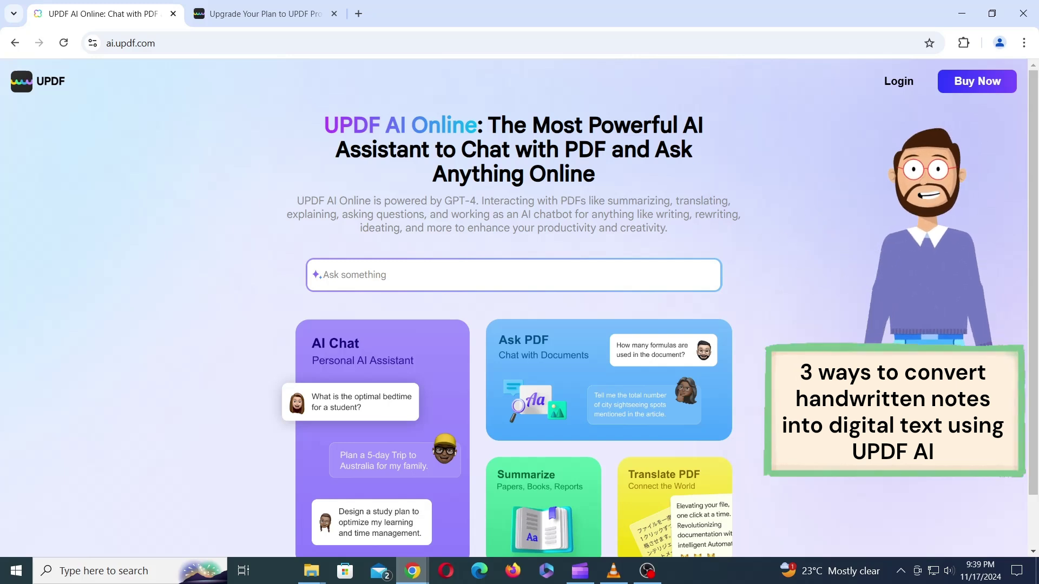
scroll(514, 303, down, 1)
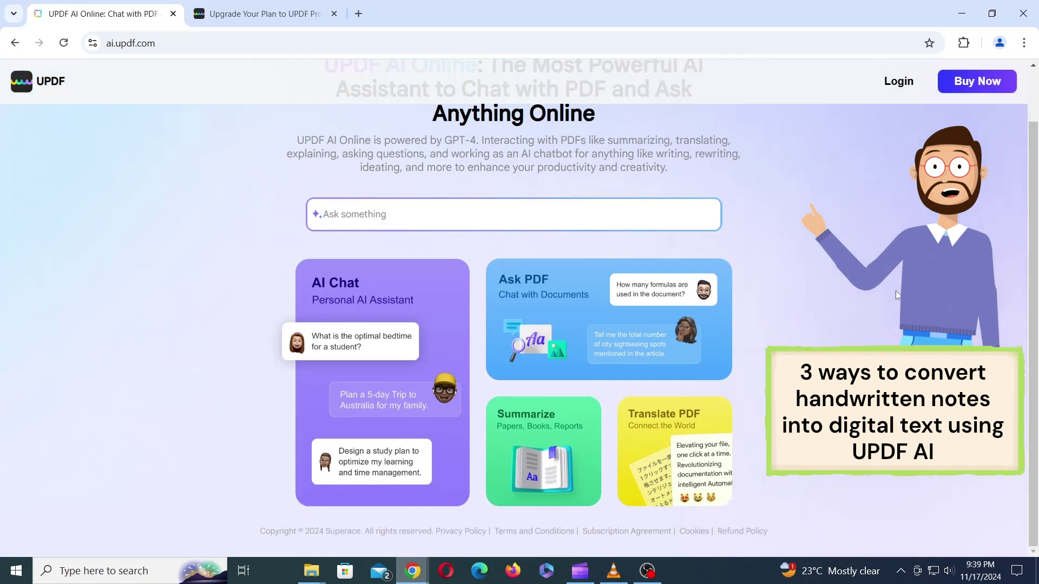
scroll(514, 303, up, 1)
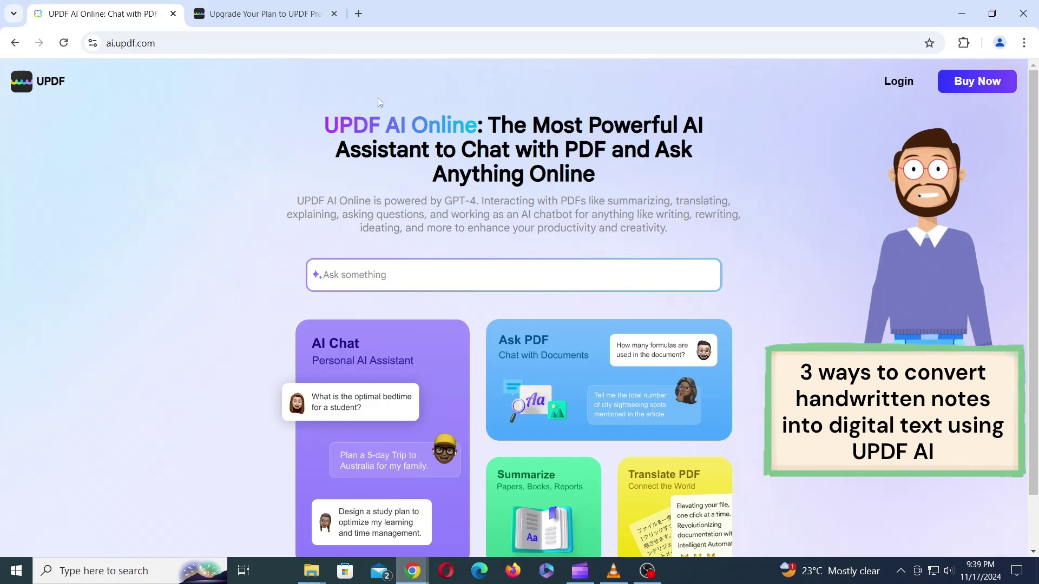
Switch to the 'Upgrade Your Plan to UPDF Pro' browser tab with the $10 discount offer
key(ctrl+Tab)
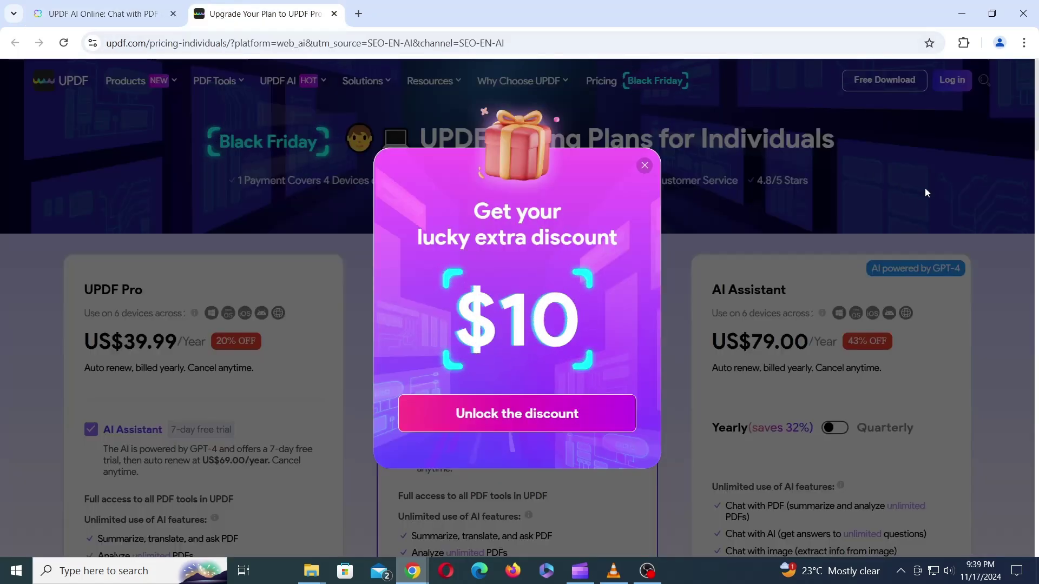